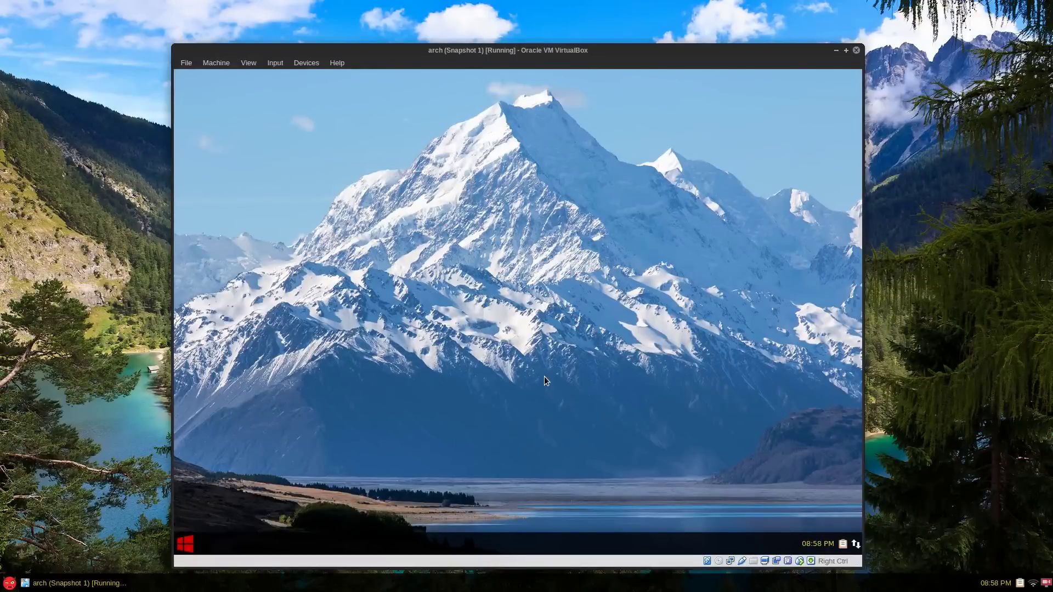
- Open the Whisker Menu application menu, then close it again
click(185, 549)
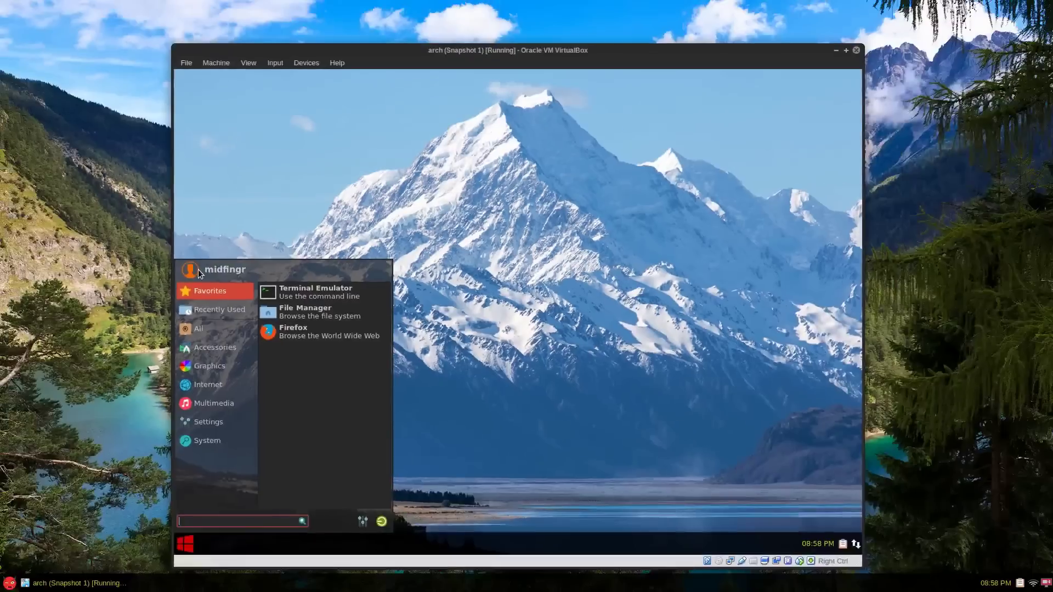
click(482, 301)
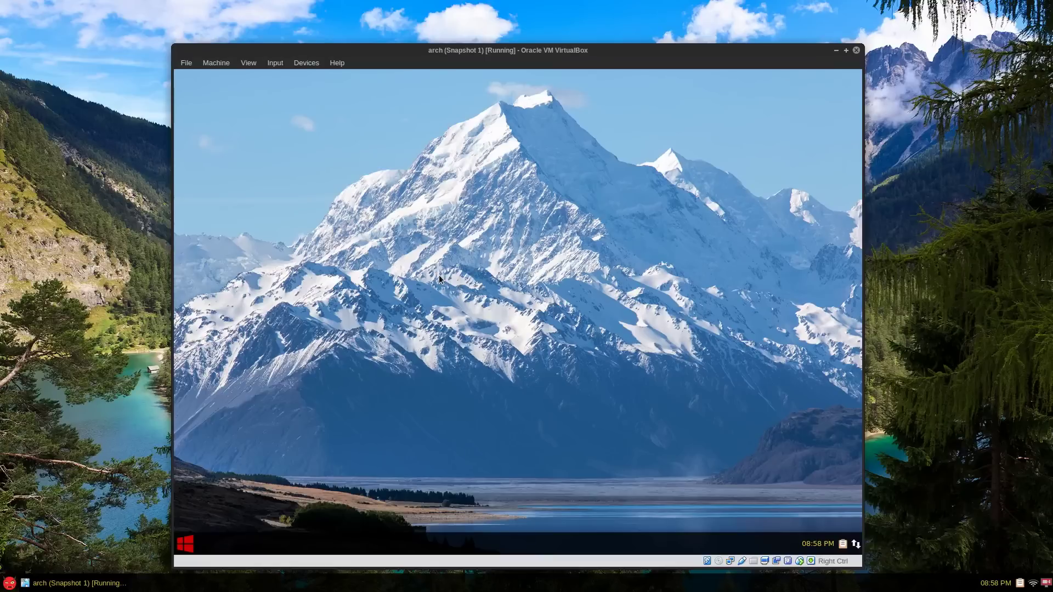
- Launch a terminal and install mate-accountsdialog, lightdm and lightdm-gtk-greeter with pac
click(187, 546)
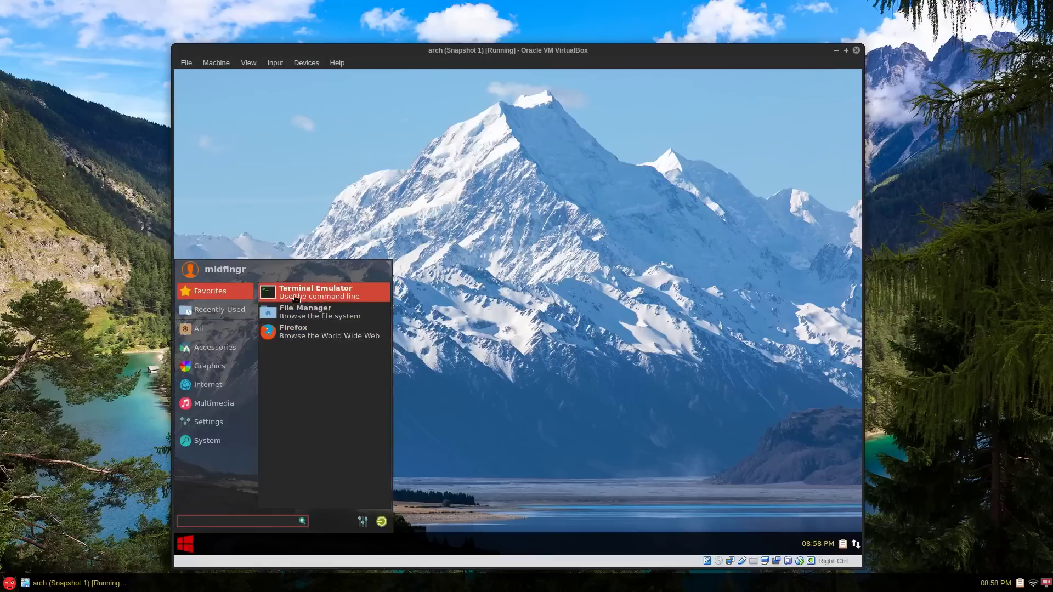
click(318, 289)
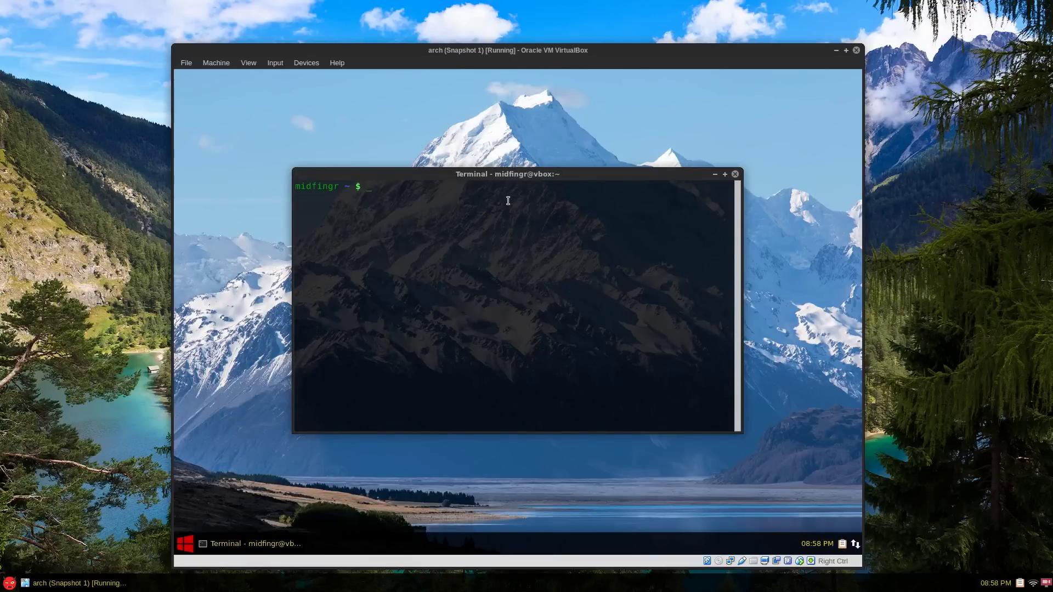
text(pac)
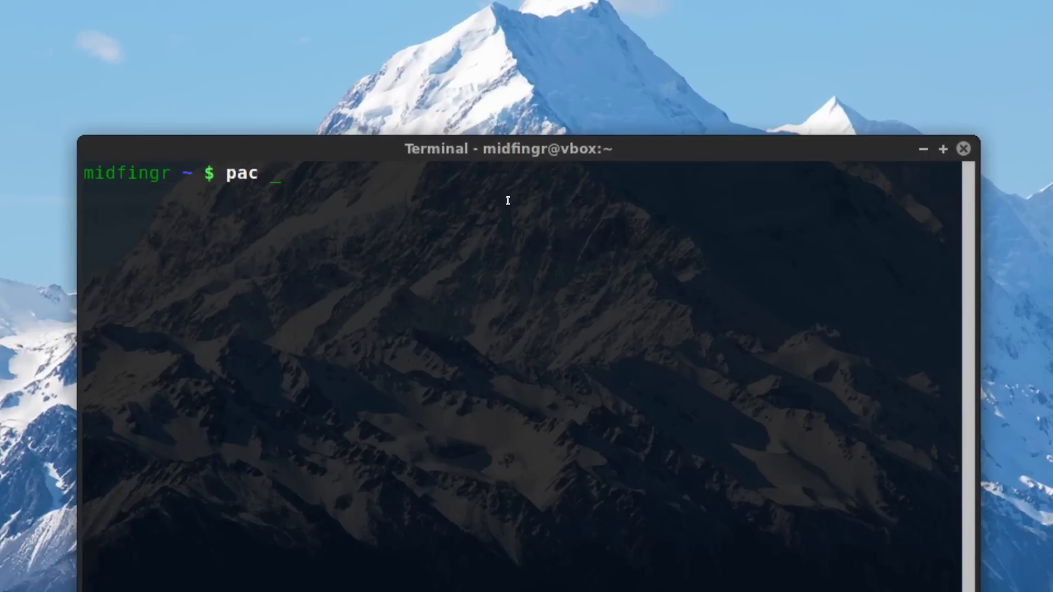
text(mate-acc)
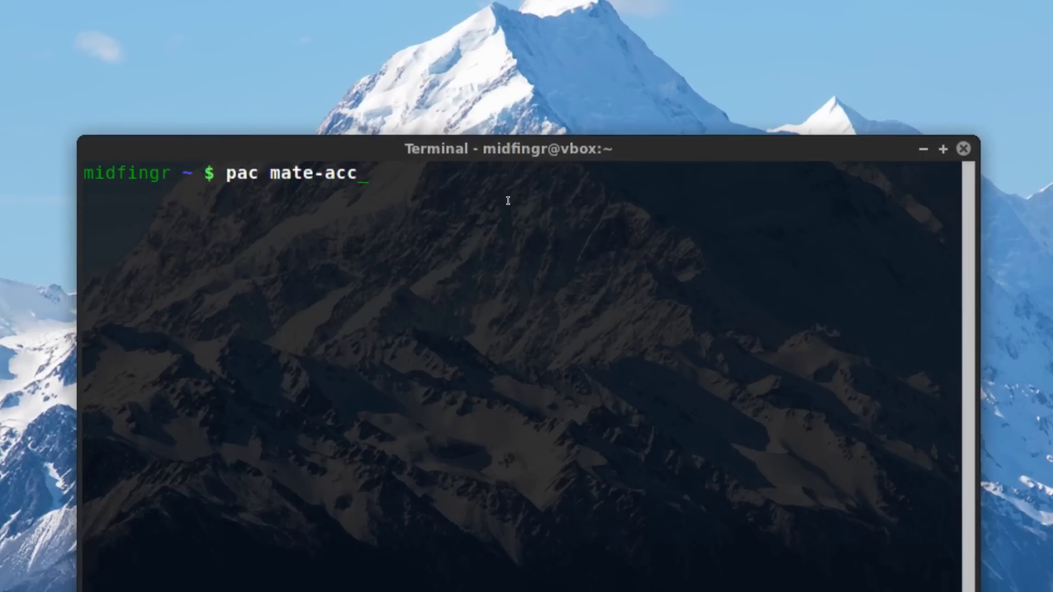
text(ountsdi)
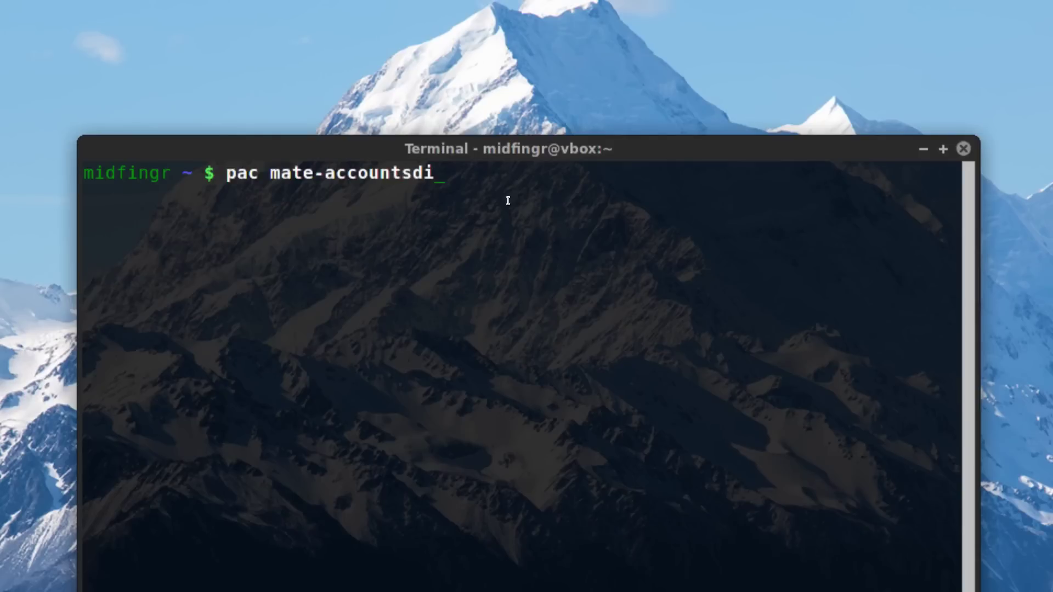
text(alog li)
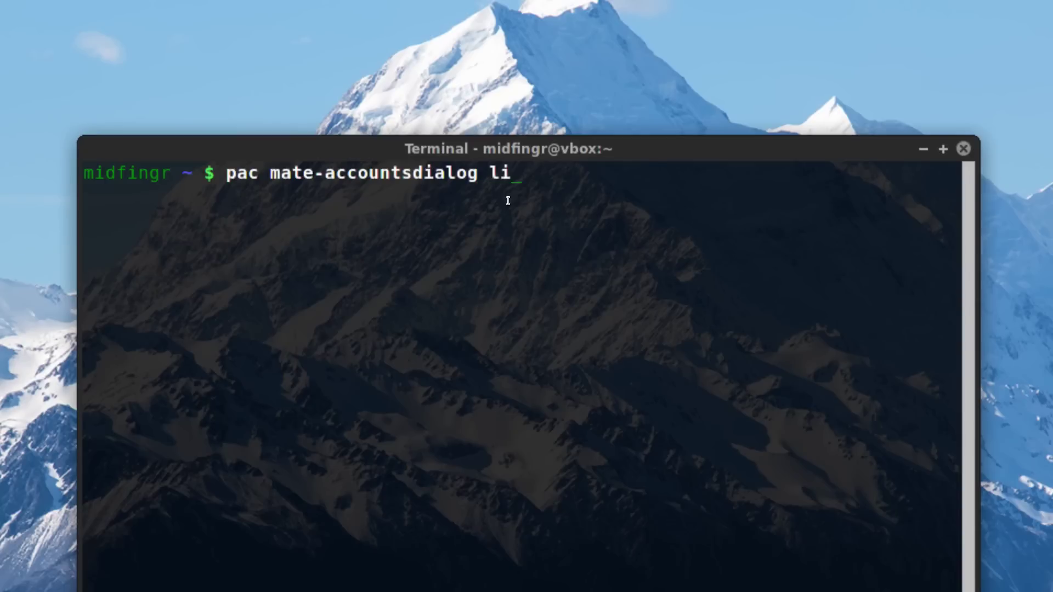
text(ghtdm )
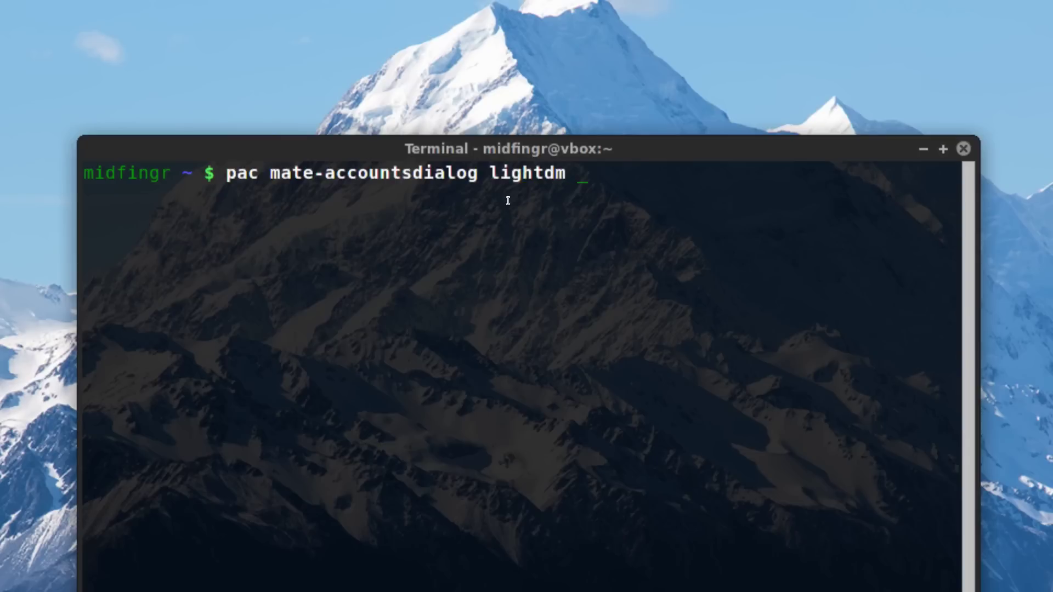
text(lightd)
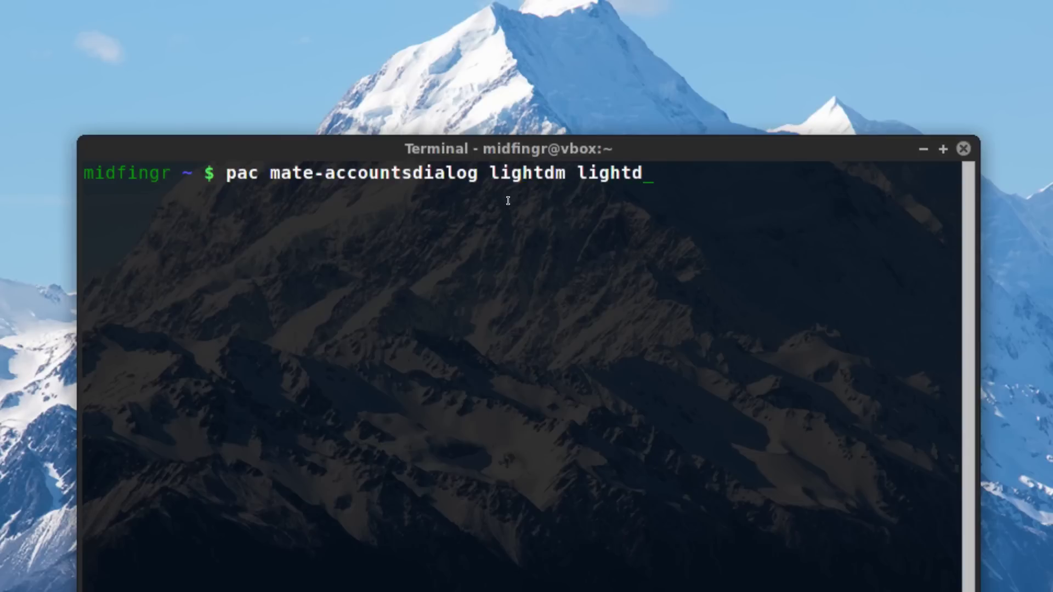
text(m-gtk-gree)
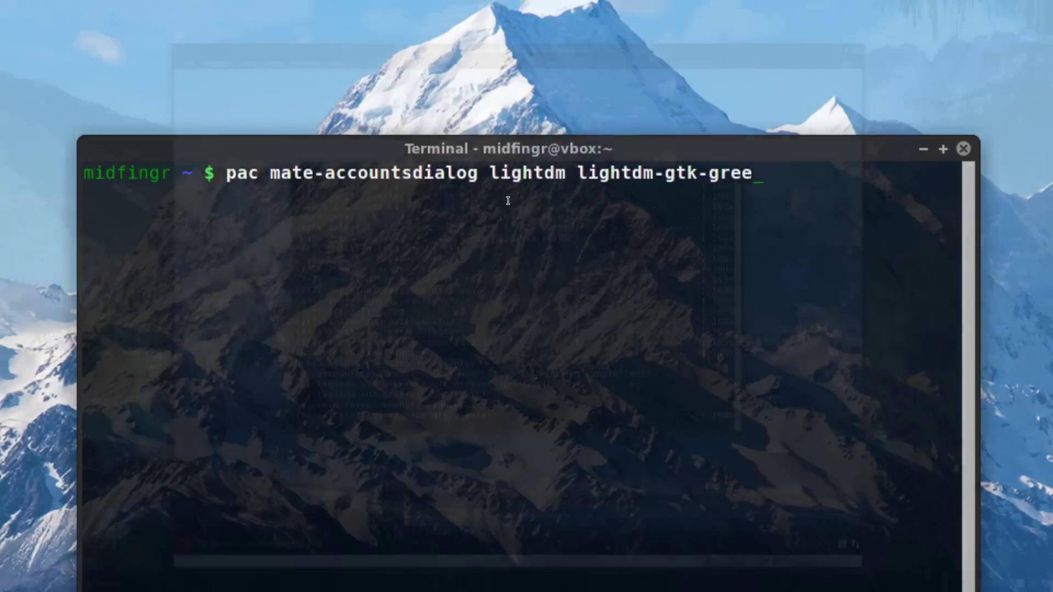
text(ter)
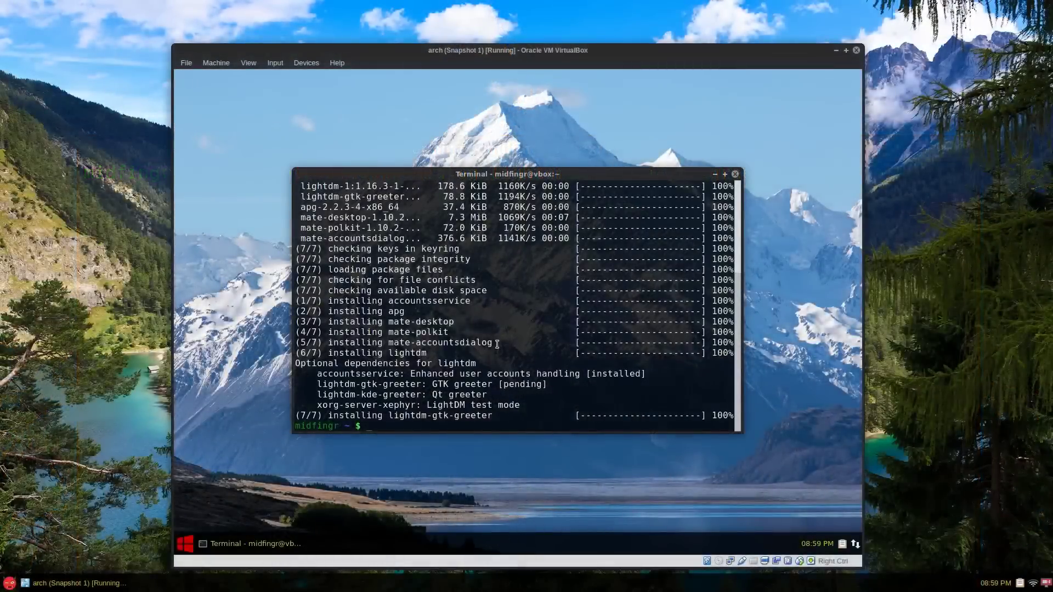
double_click(333, 374)
click(333, 374)
- Clear the terminal and enable accounts-daemon.service with sudo systemctl
key(ctrl+l)
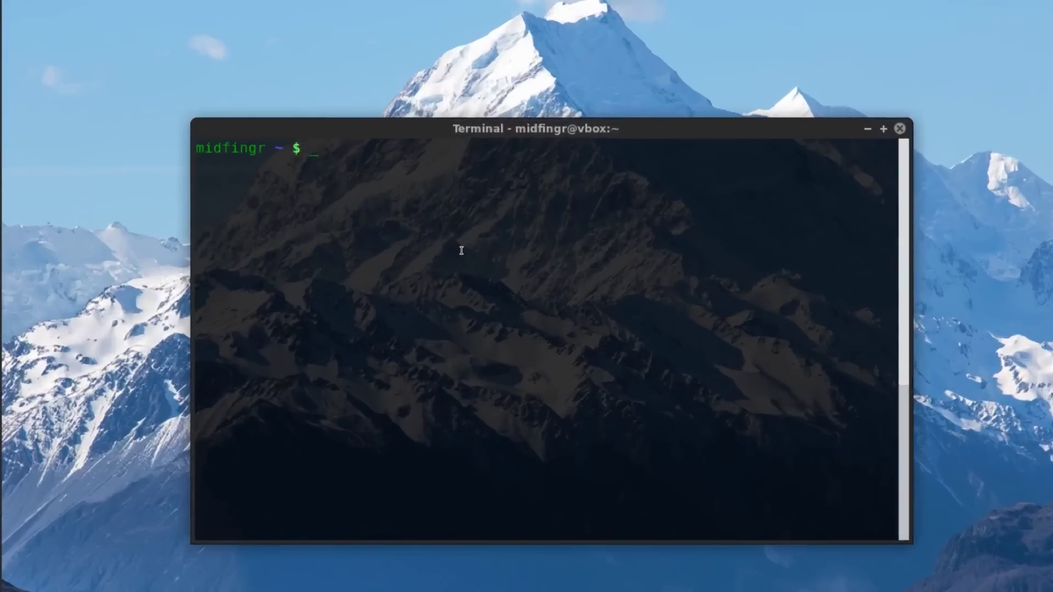
text(sudo systemctl ea)
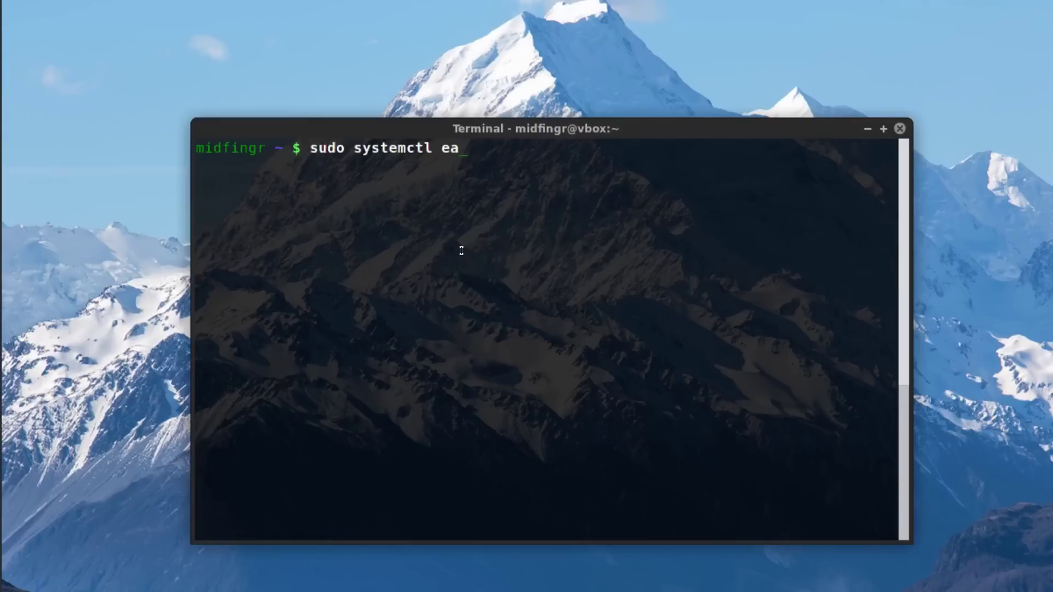
key(BackSpace)
text(nable acc)
key(Tab)
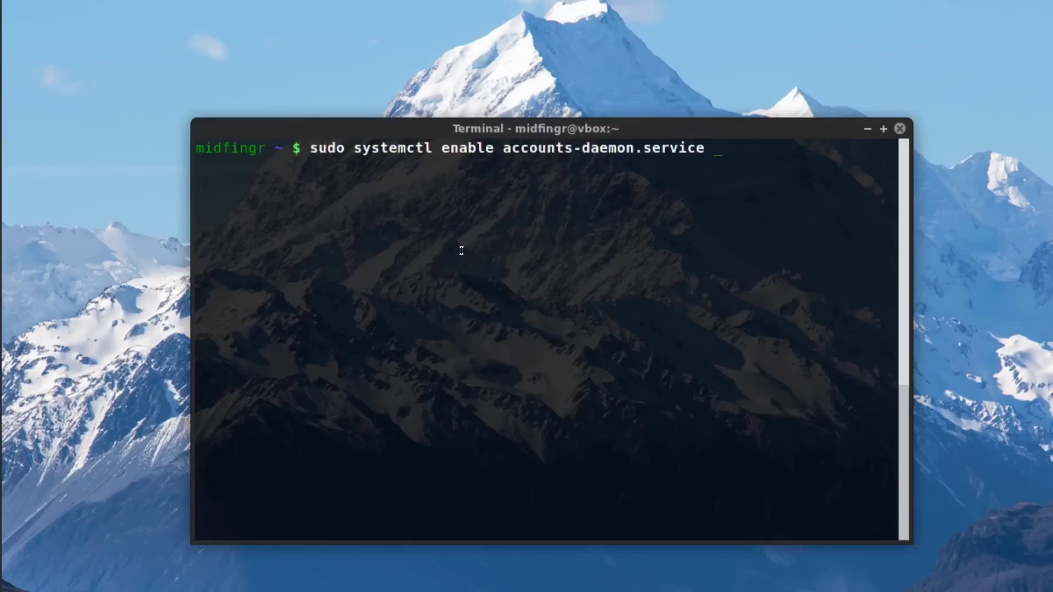
key(Return)
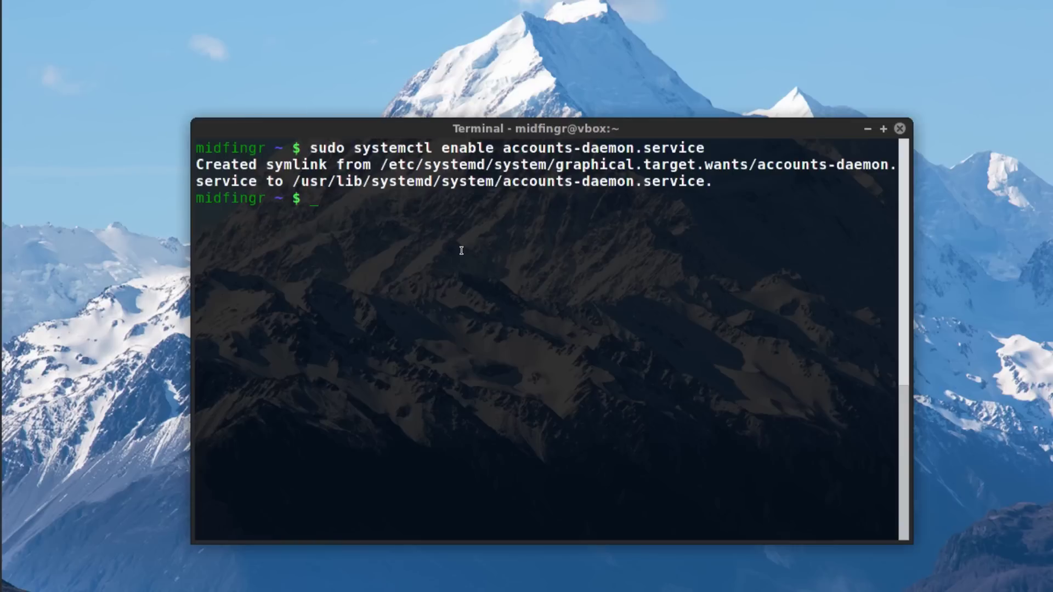
- Disable lxdm.service with sudo systemctl
text(sudo )
text(dis)
key(BackSpace)
key(BackSpace)
key(BackSpace)
text(systemctl disable )
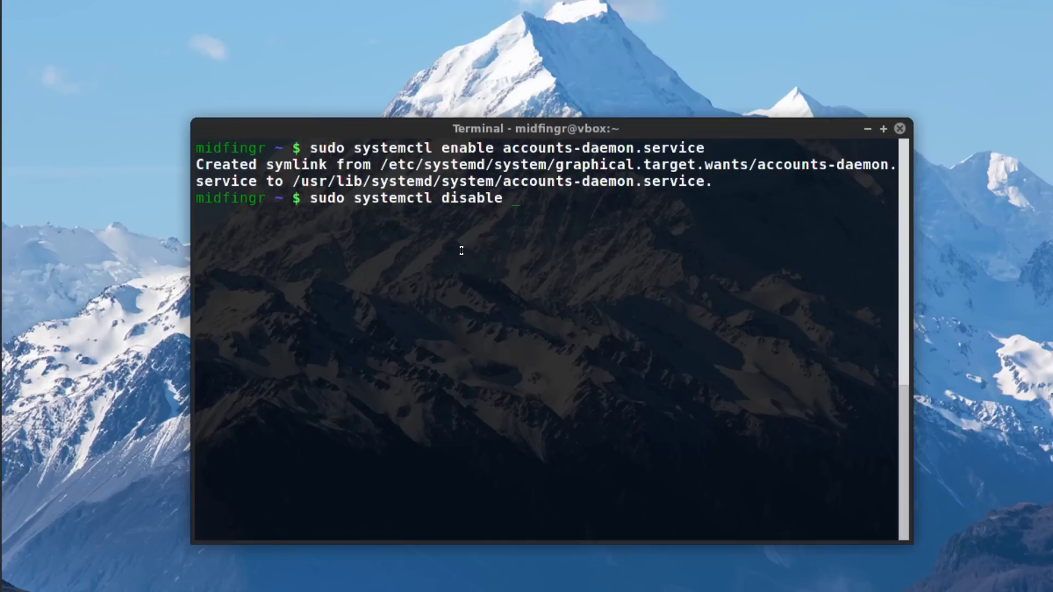
text(lxd)
key(Tab)
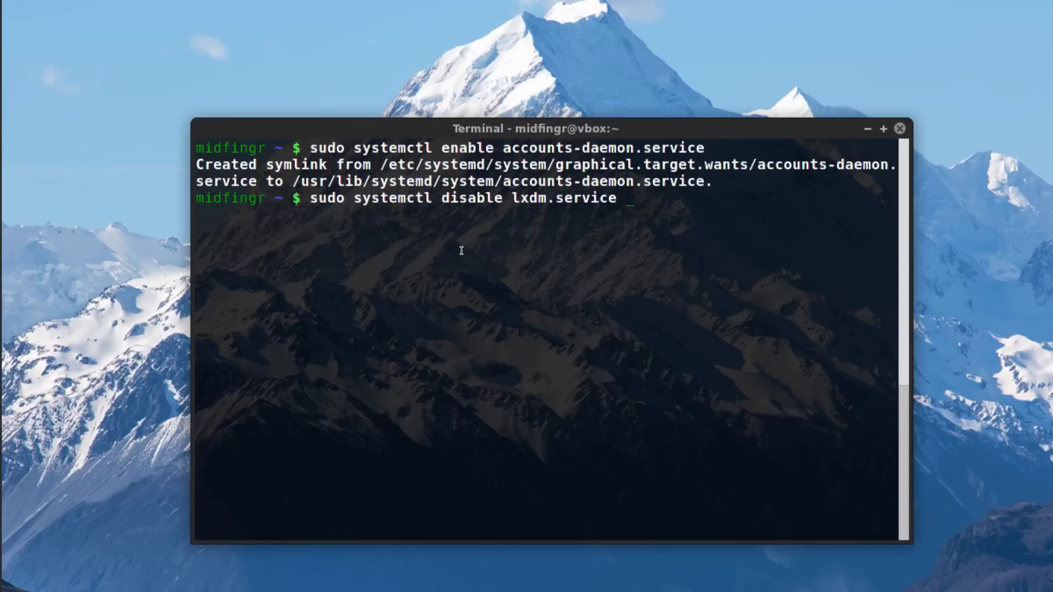
key(Return)
- Enable lightdm.service with sudo systemctl
text(sudo )
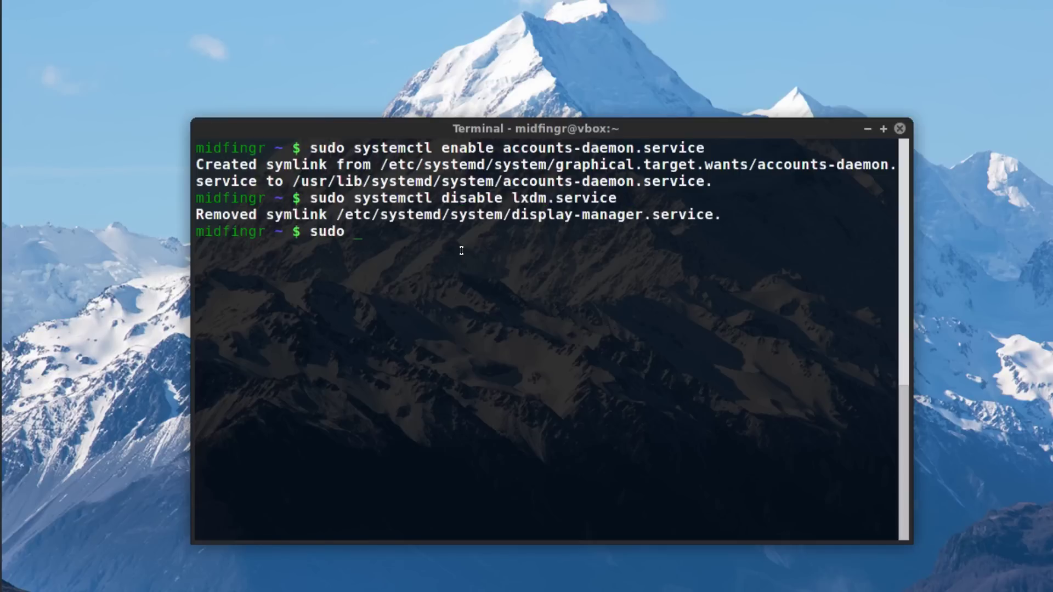
text(systemctl )
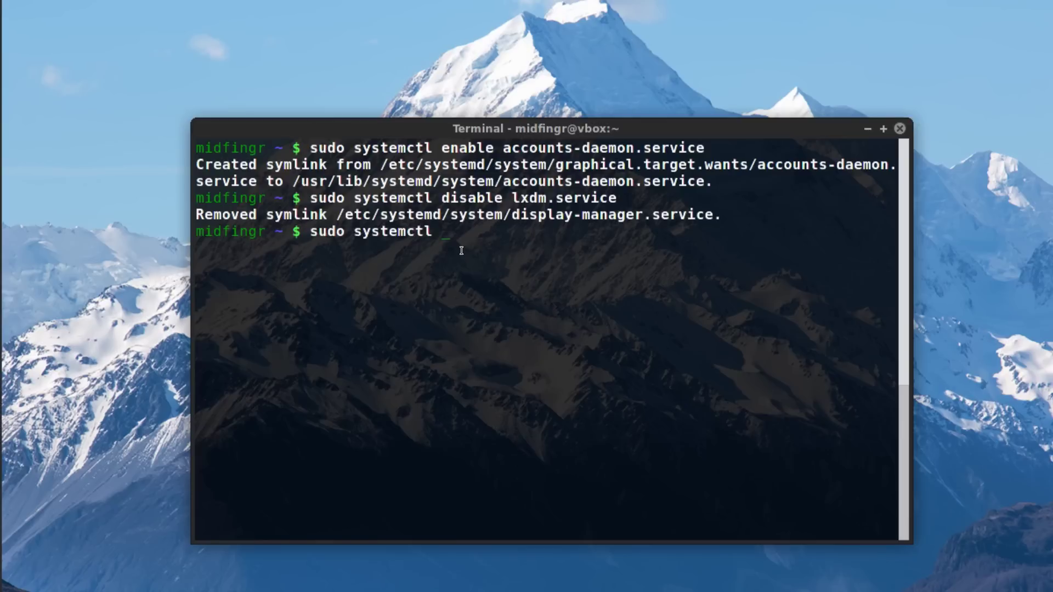
text(enable lig)
key(Tab)
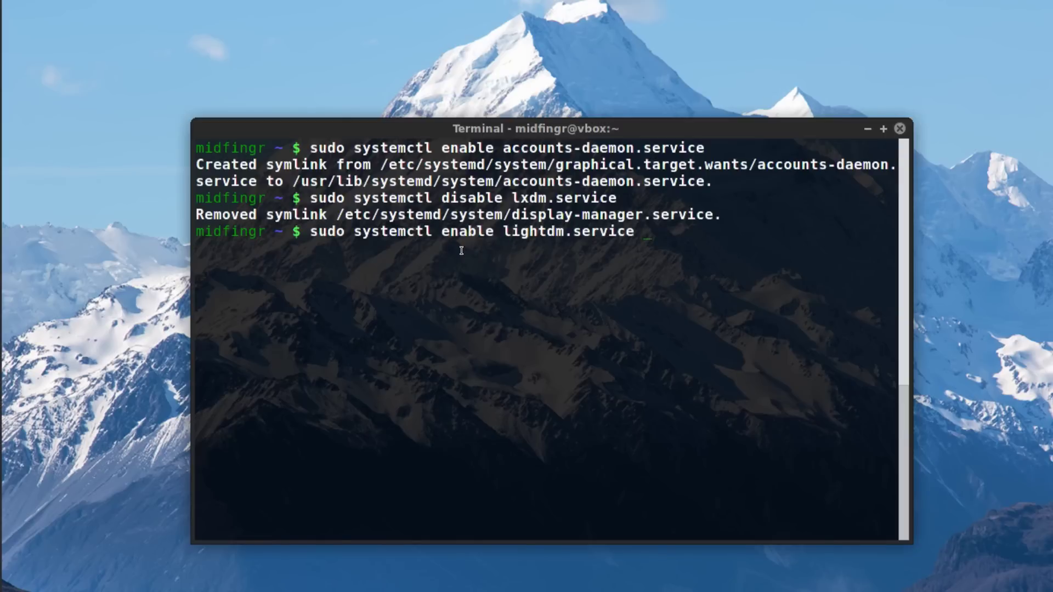
key(Return)
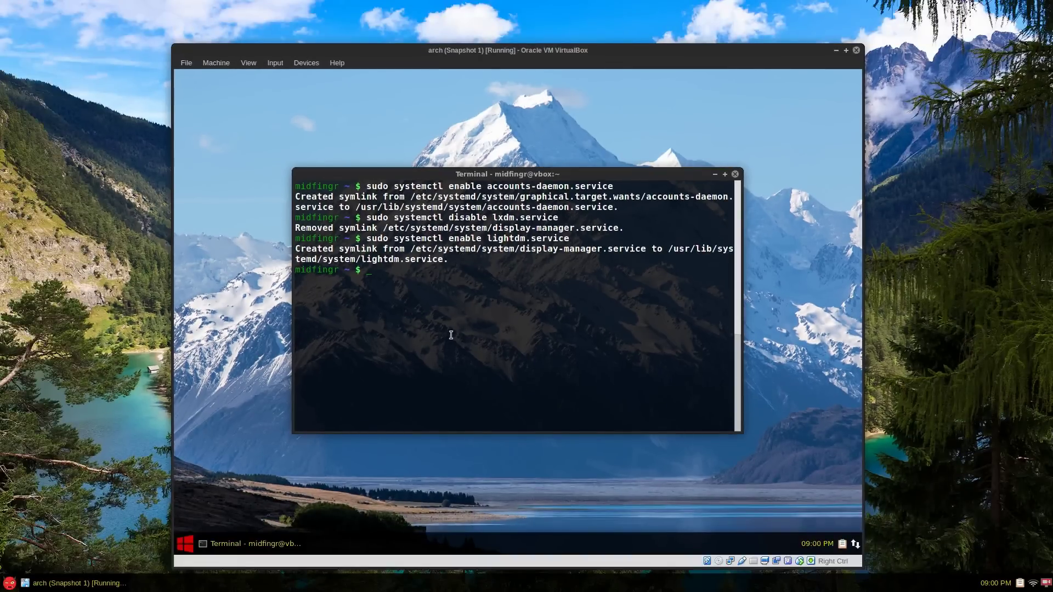
- Close the terminal and open the Whisker Menu properties
key(ctrl+d)
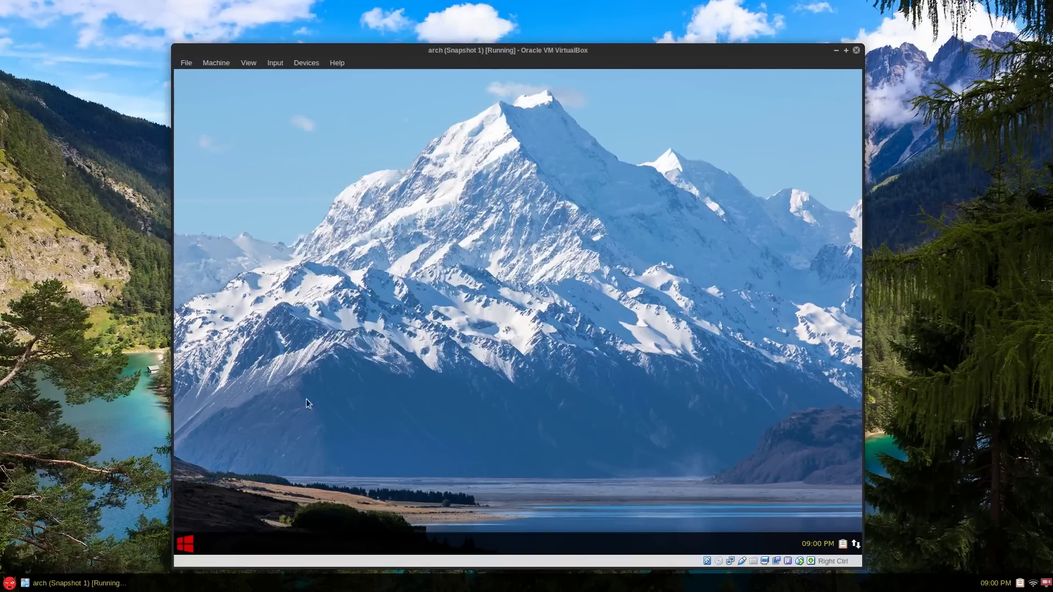
click(176, 551)
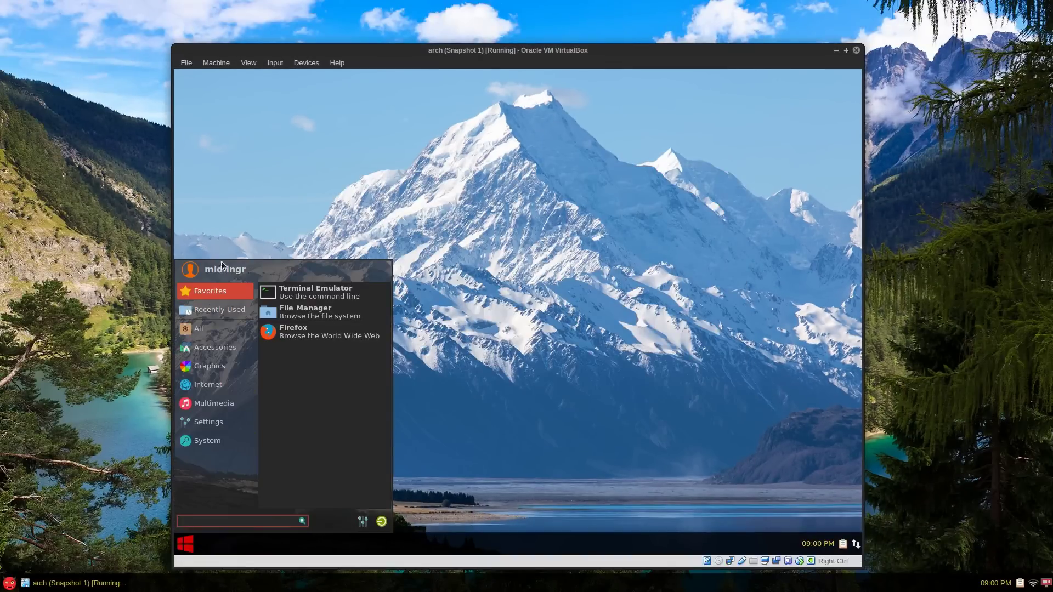
click(525, 408)
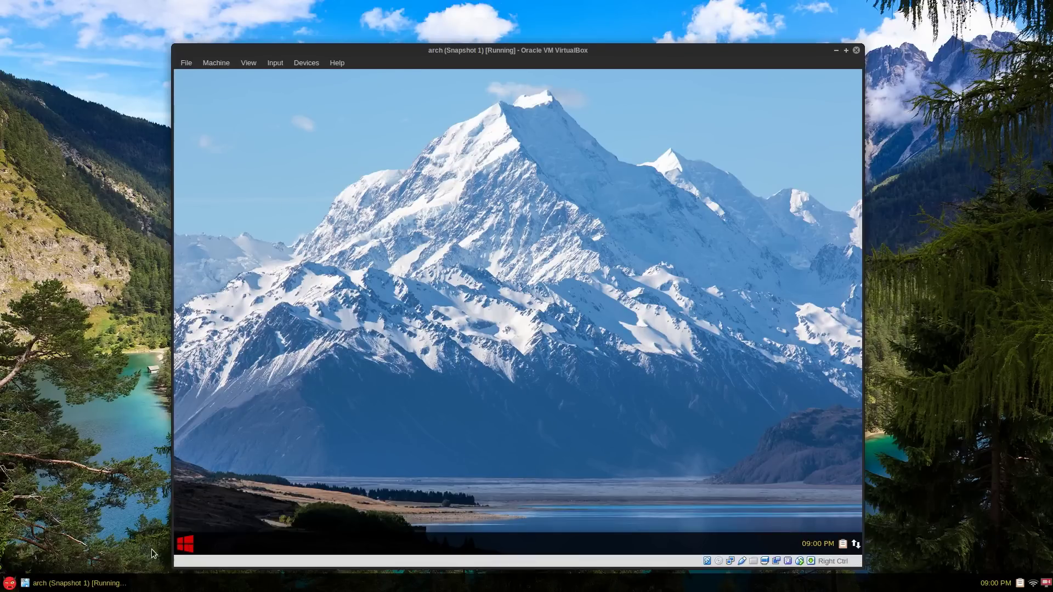
right_click(179, 552)
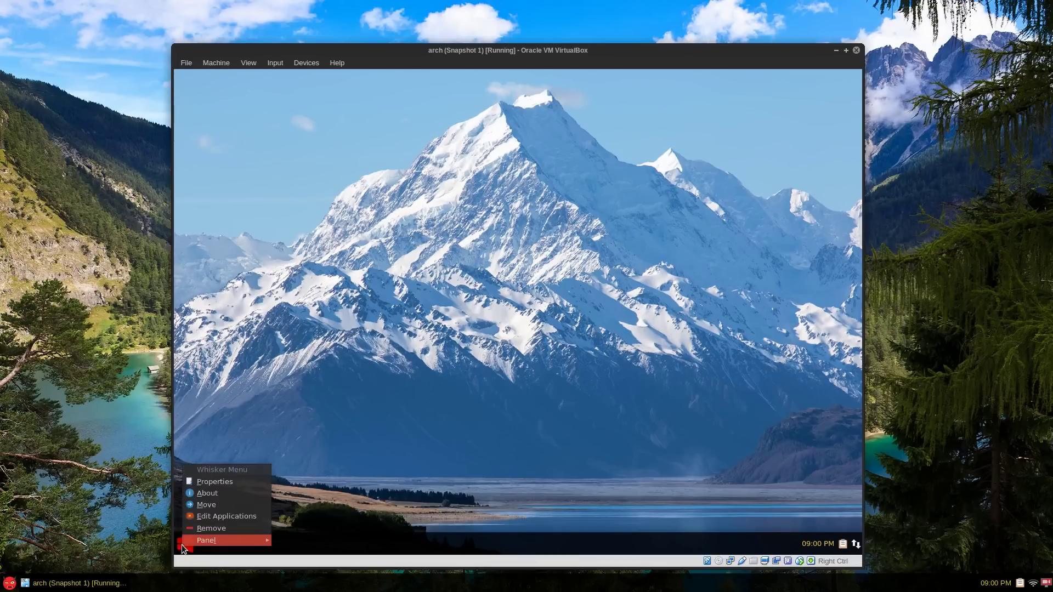
click(234, 486)
- Enable the Edit Profile command and replace 'mugshot' with 'mate-accountsdialog'
click(487, 217)
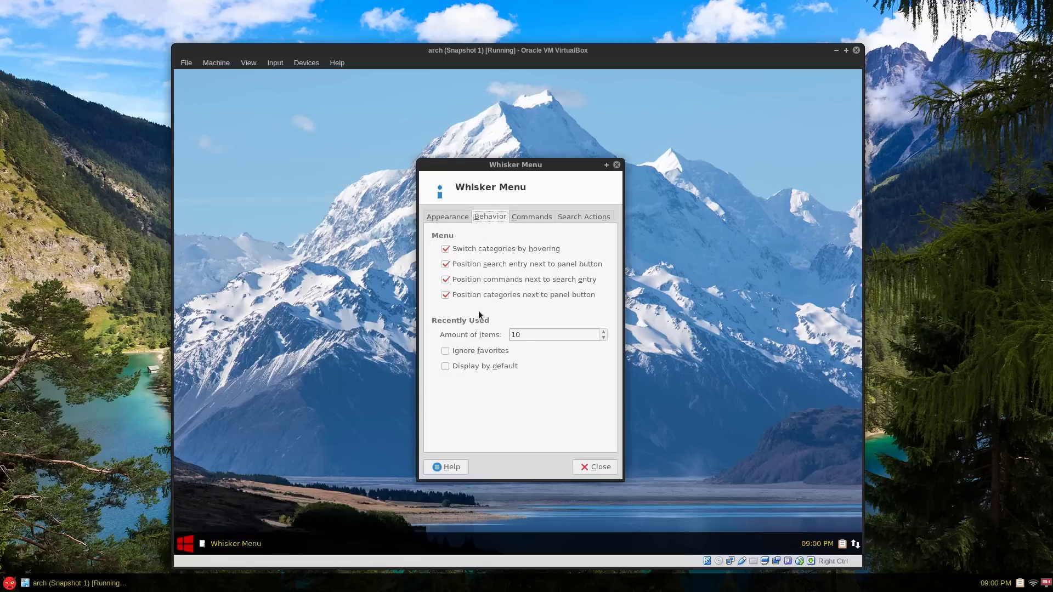
click(536, 213)
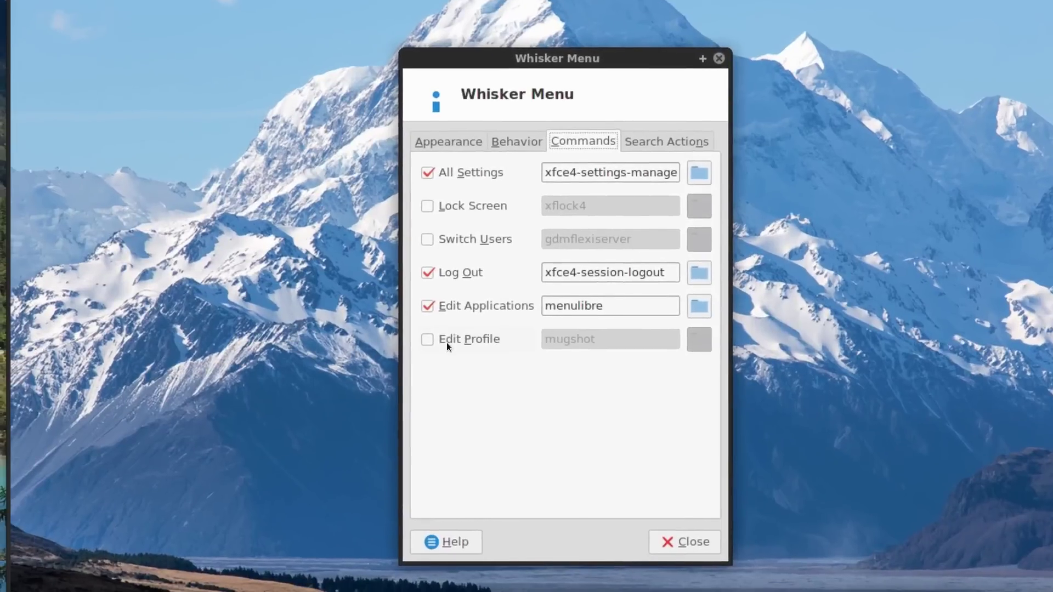
click(446, 342)
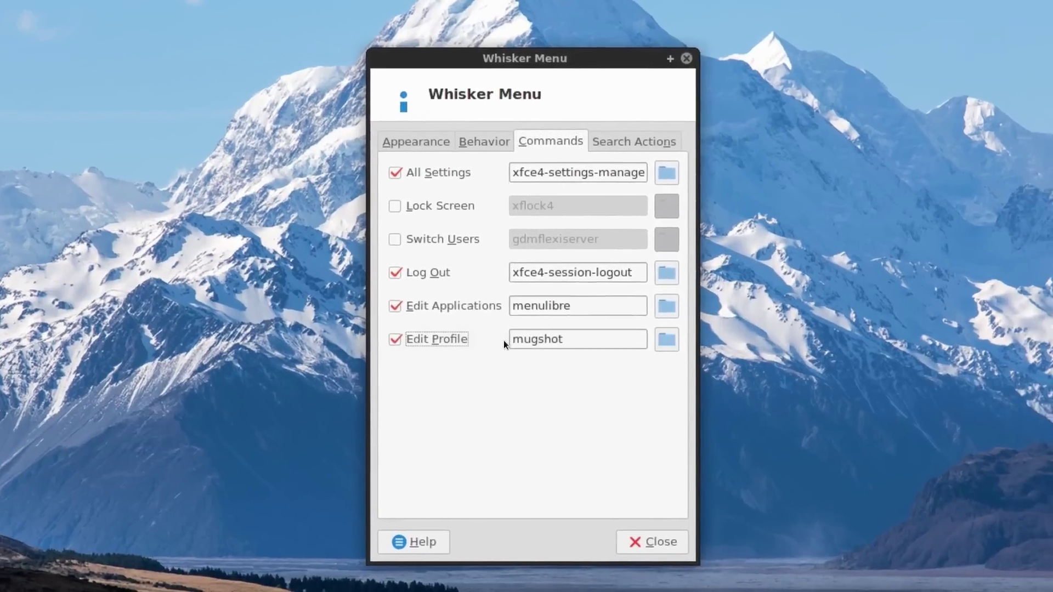
click(542, 342)
double_click(552, 343)
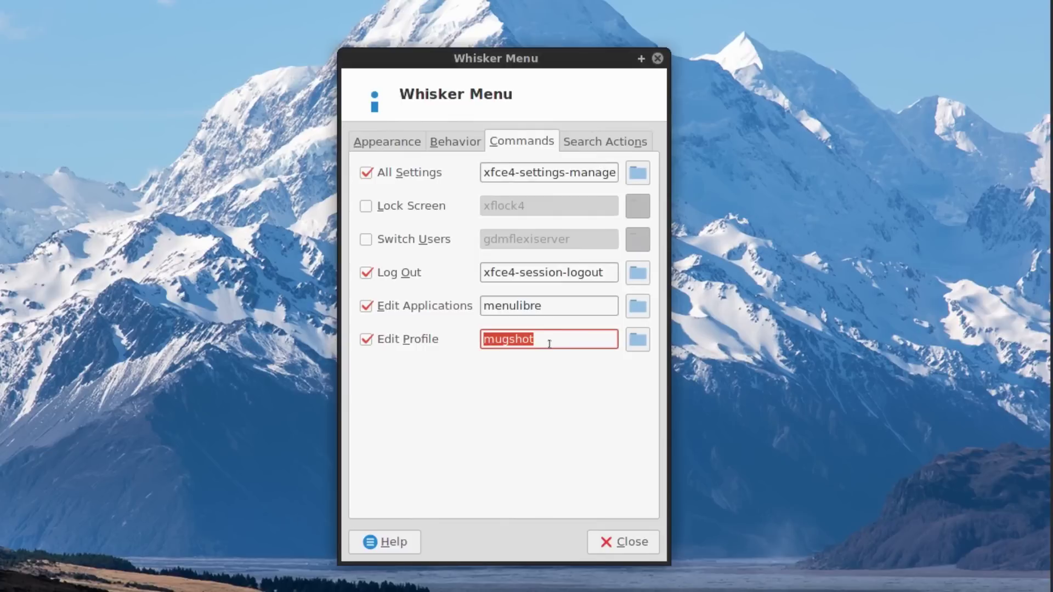
text(mate-)
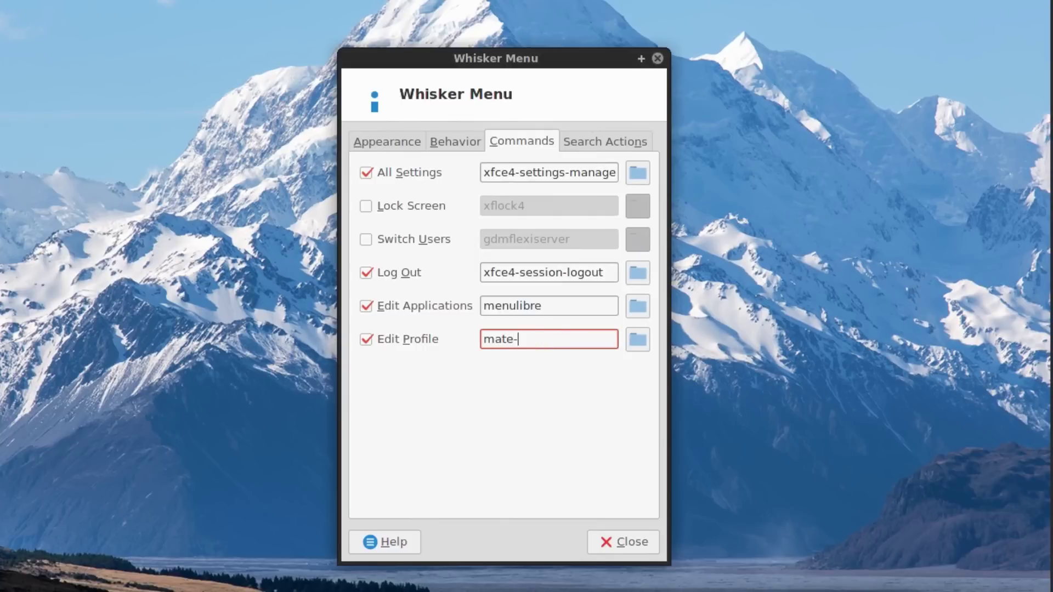
text(accountsdialog)
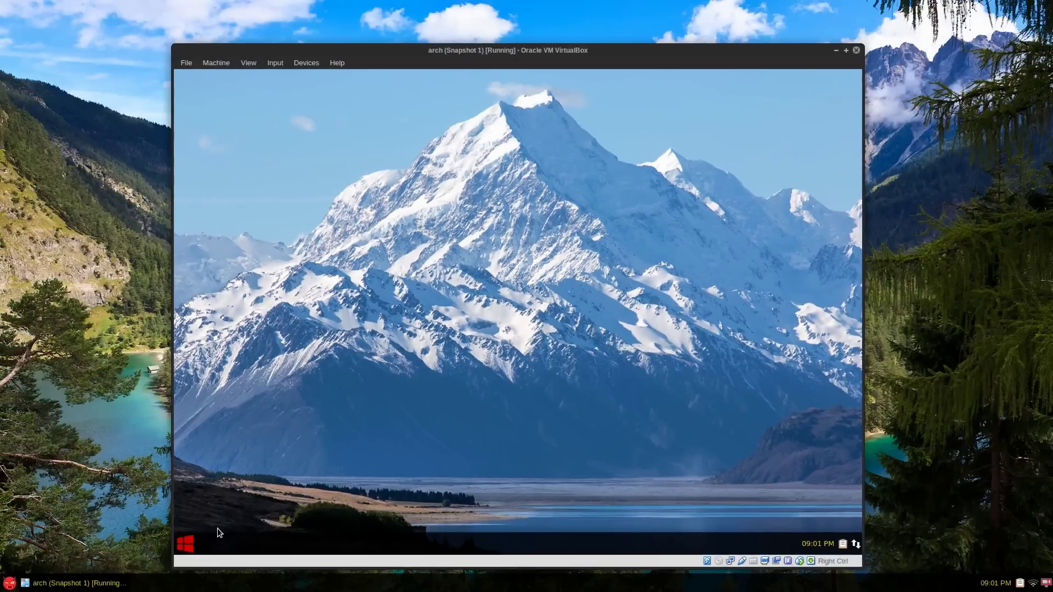
- Open Account Information from the menu's user avatar and choose the toucan picture
click(185, 543)
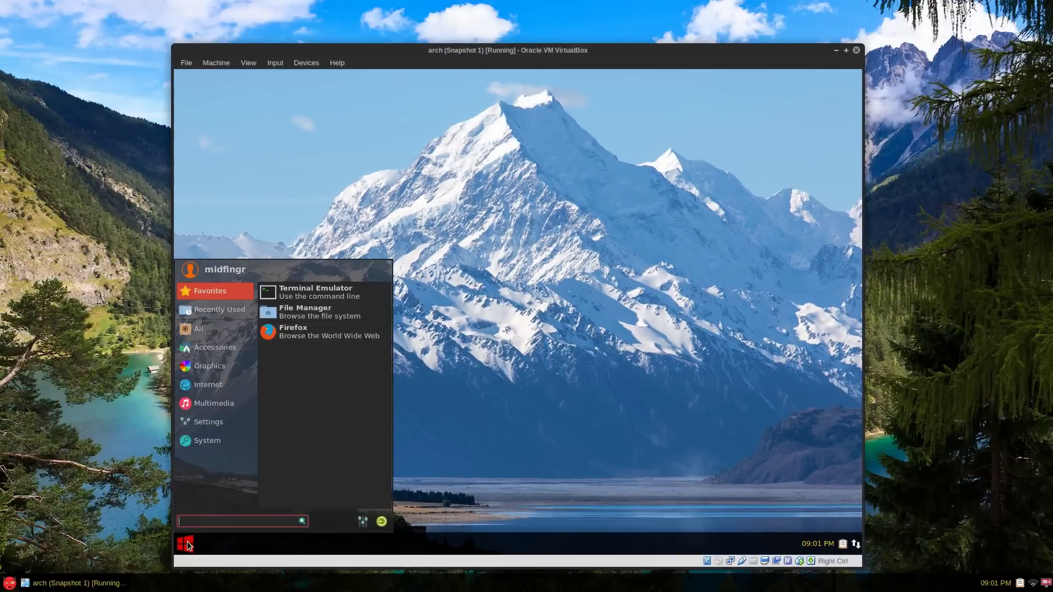
click(190, 269)
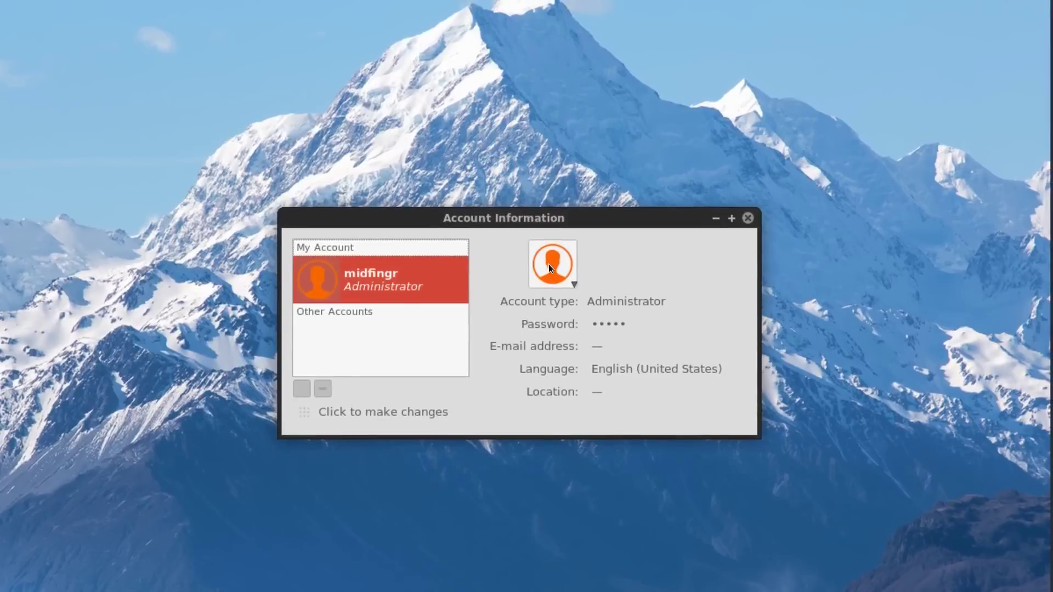
click(548, 264)
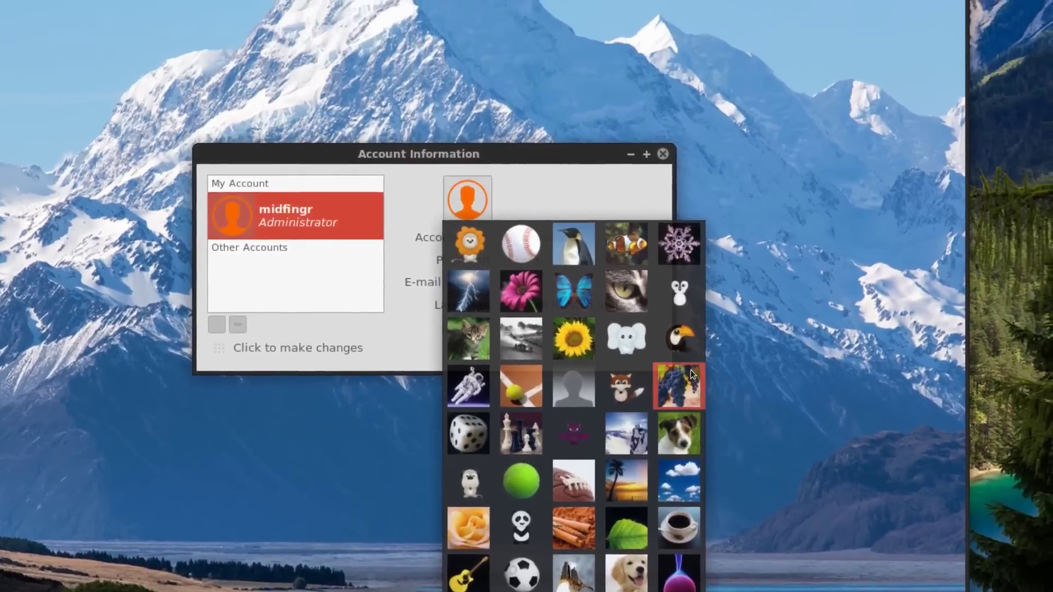
click(675, 344)
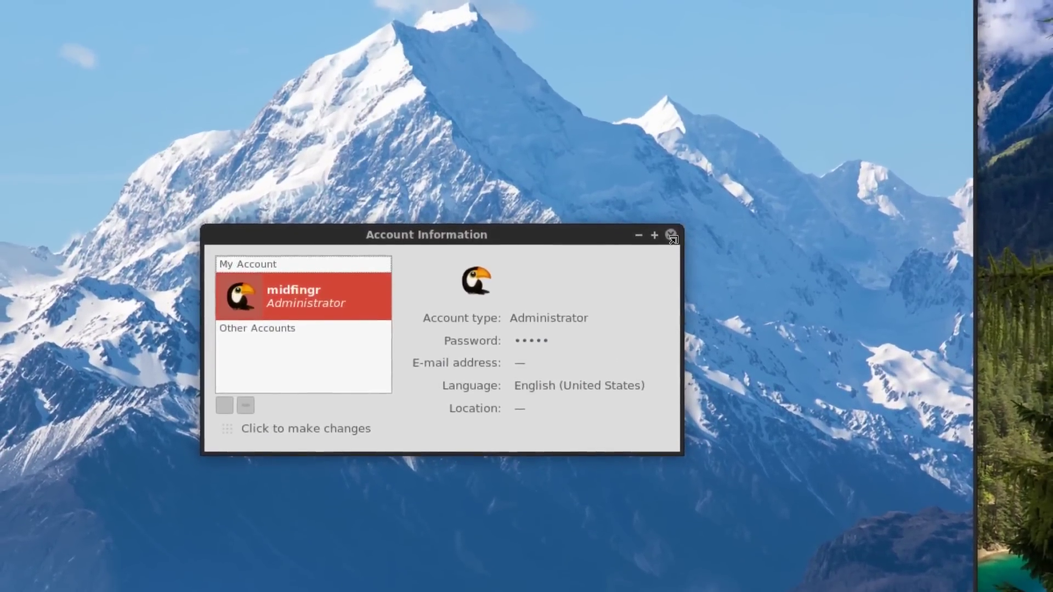
- Close Account Information, log out, and log back in as the user at LightDM
click(671, 235)
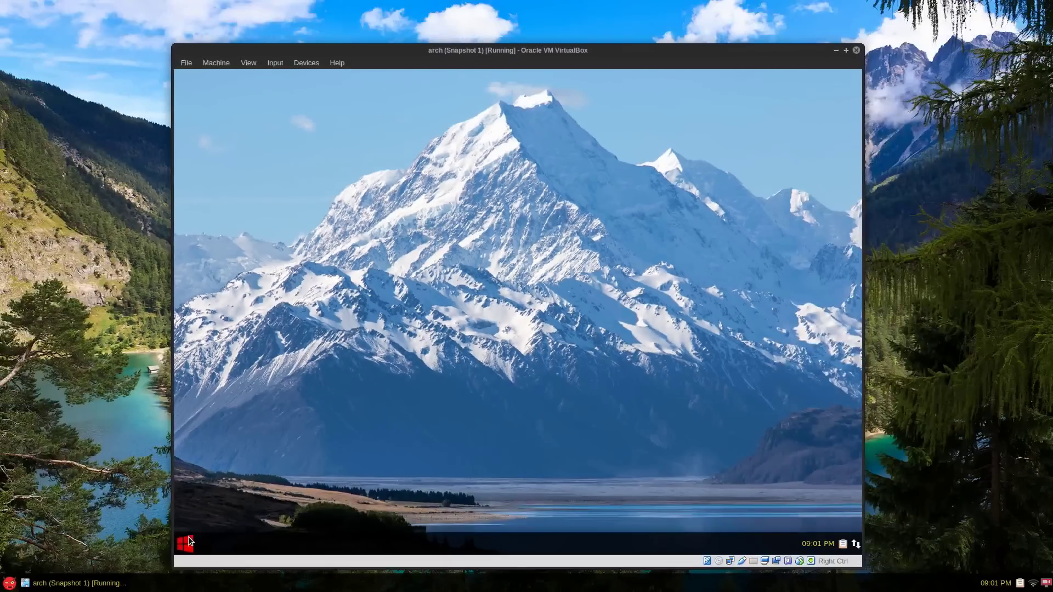
click(189, 540)
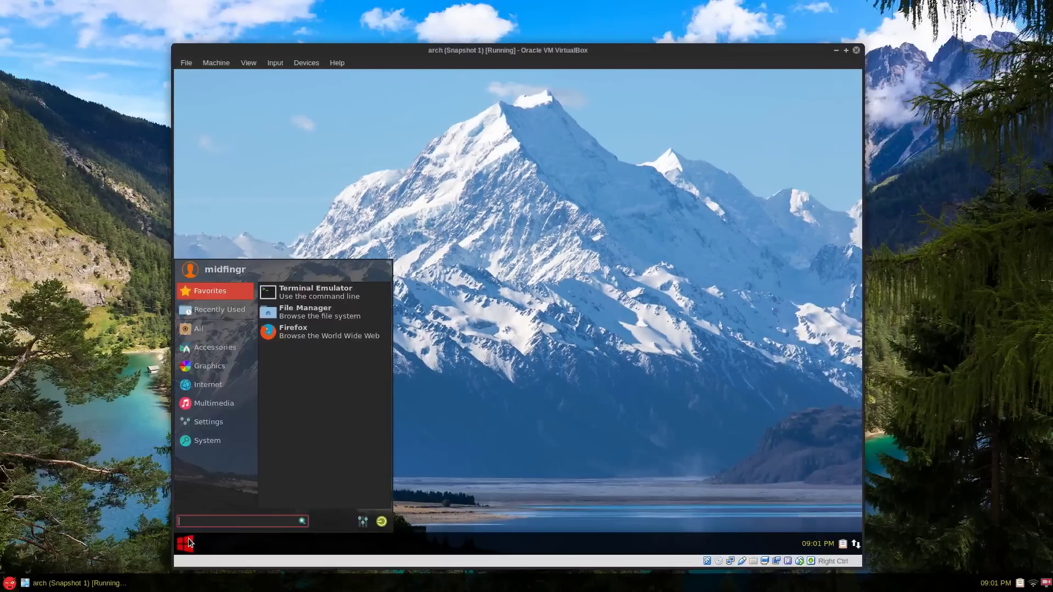
click(382, 520)
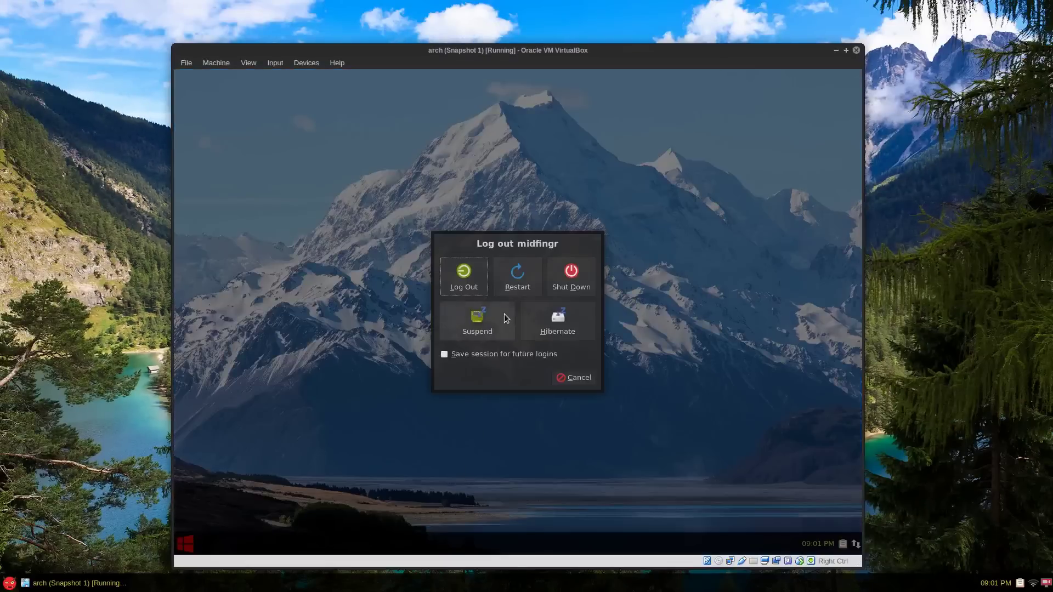
click(477, 283)
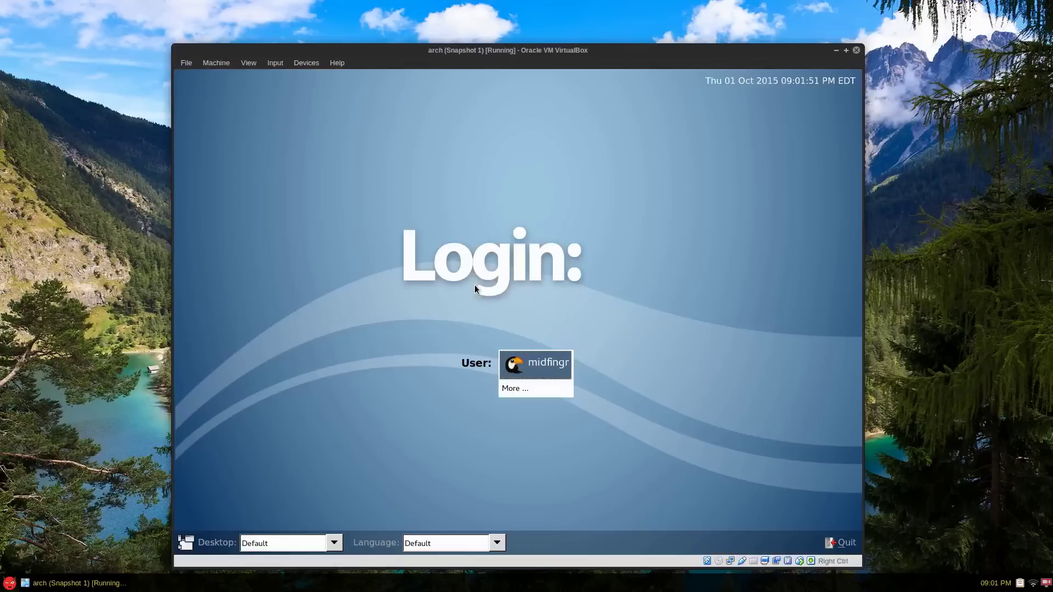
click(531, 373)
key(Return)
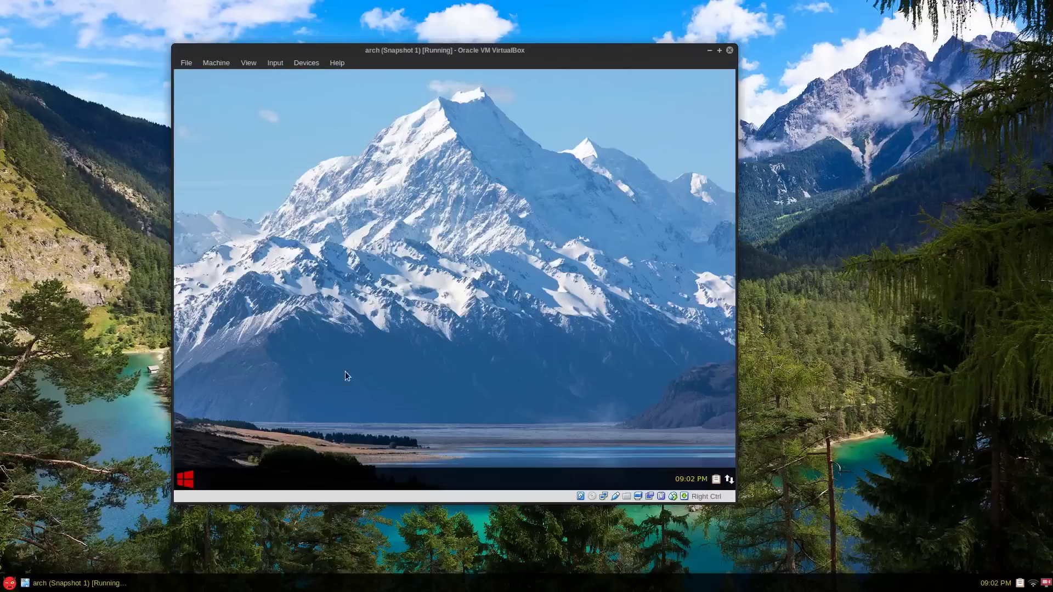
- Launch Firefox and enlarge the virtual machine window
click(185, 480)
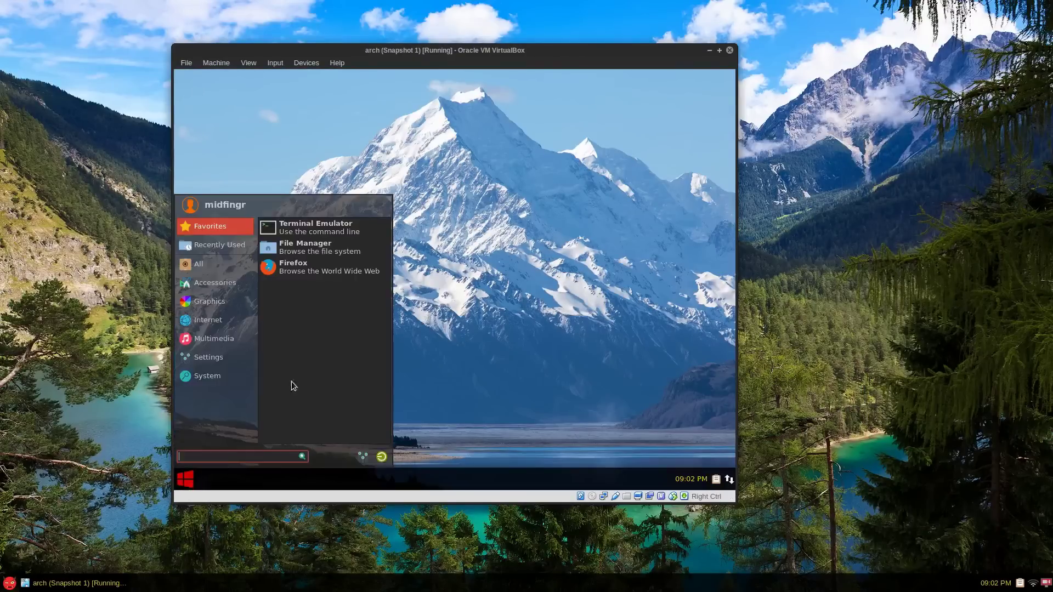
click(299, 274)
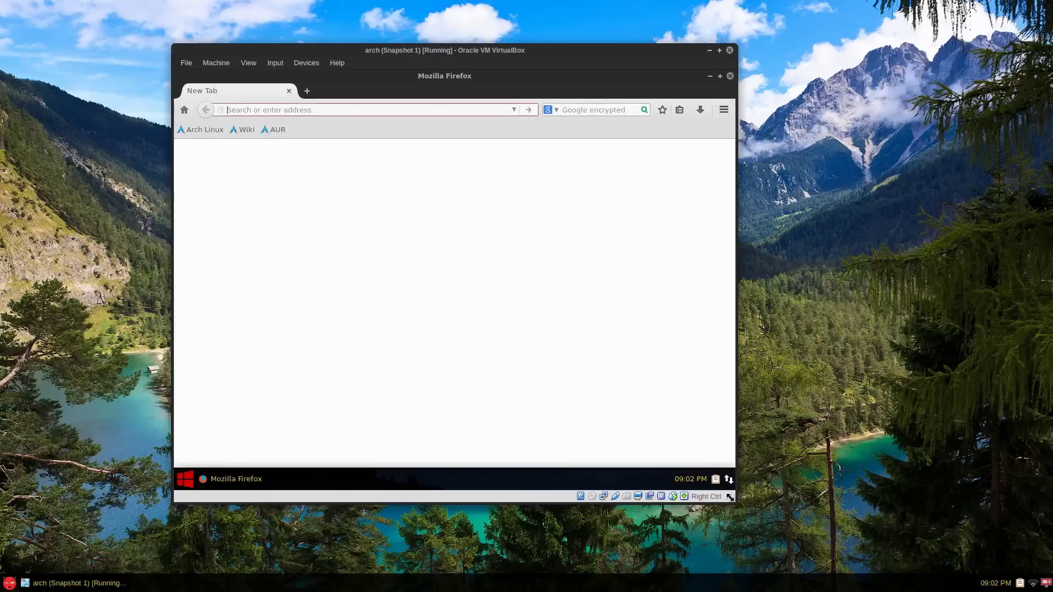
drag(729, 497, 955, 571)
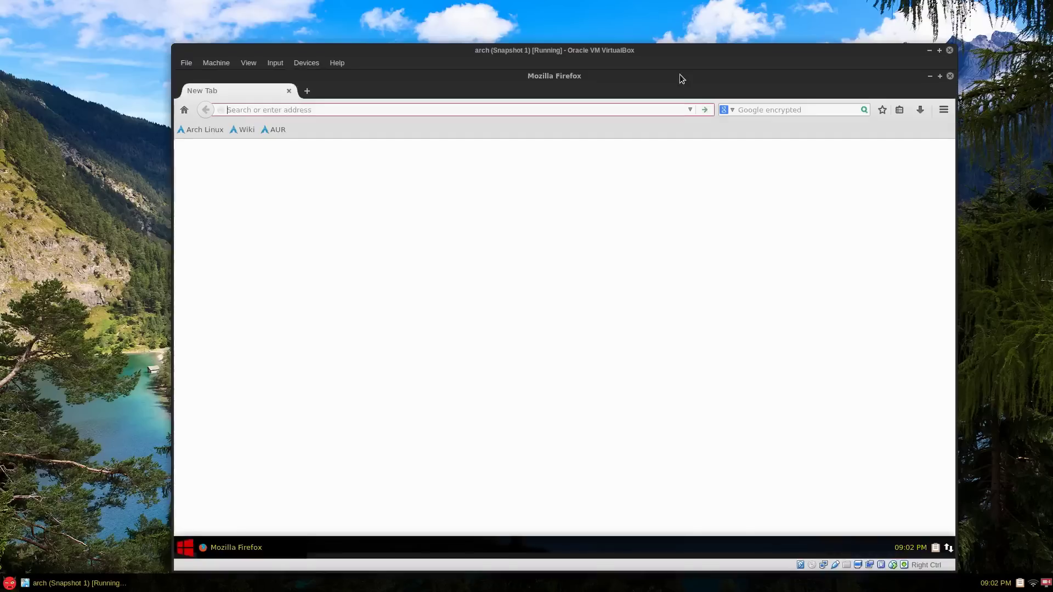
- Search the AUR for mugshot and select its 'gstreamer0.10-good-plugins' dependency name
click(265, 130)
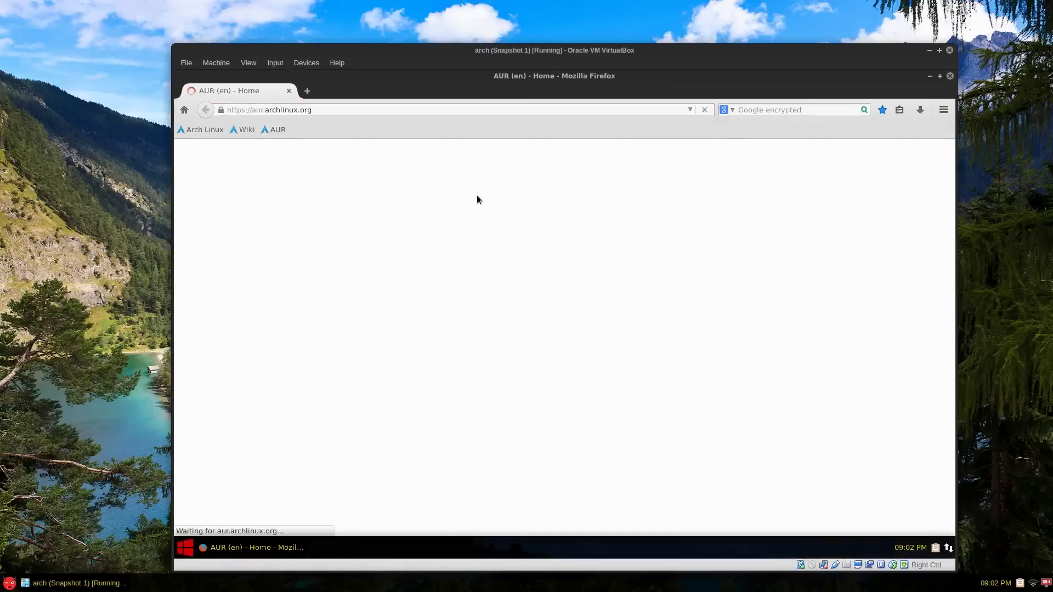
click(872, 215)
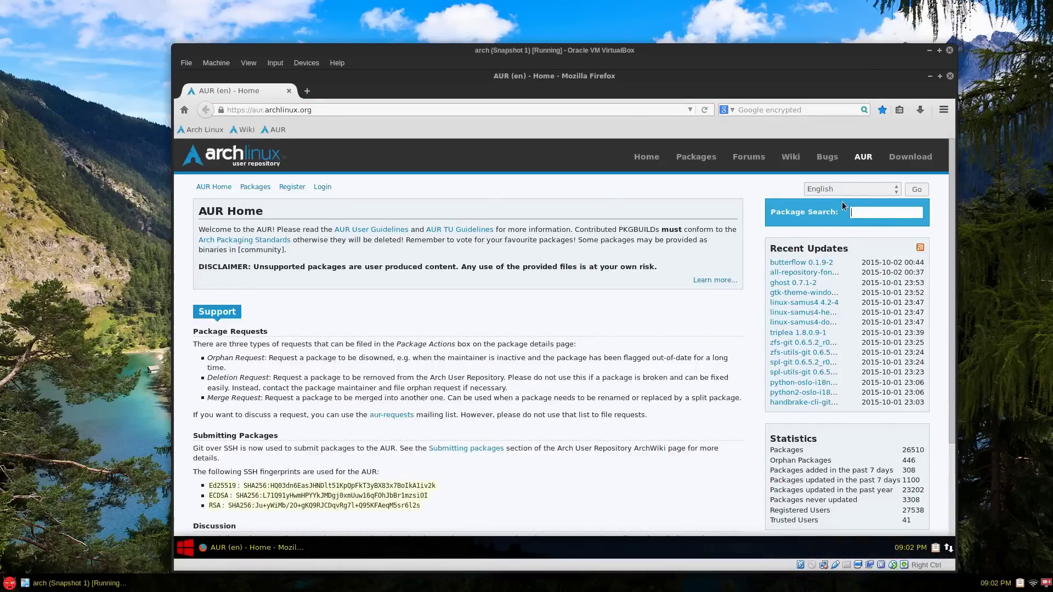
text(mug)
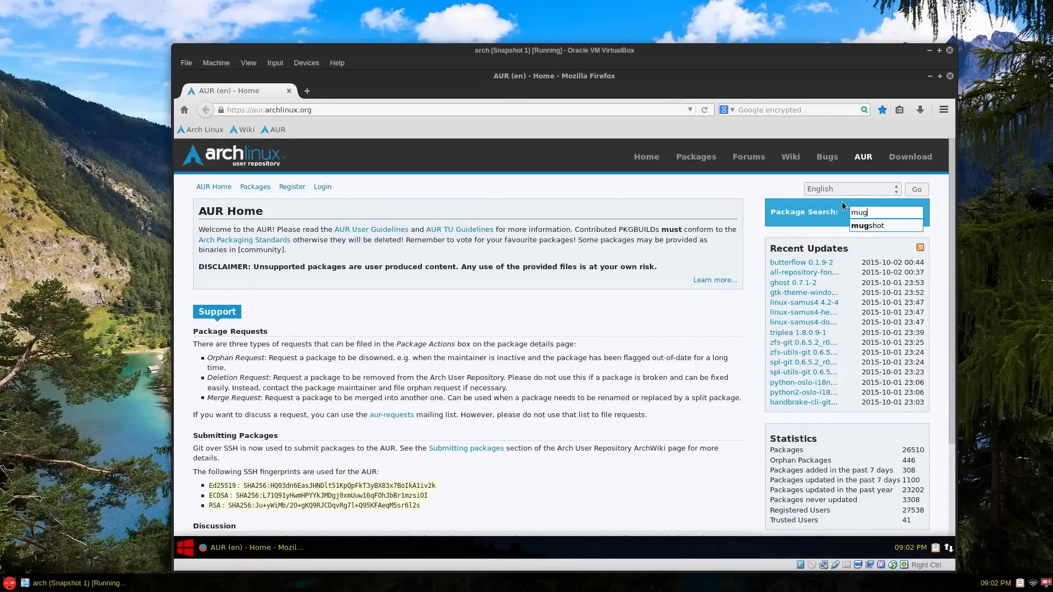
key(Down)
key(Return)
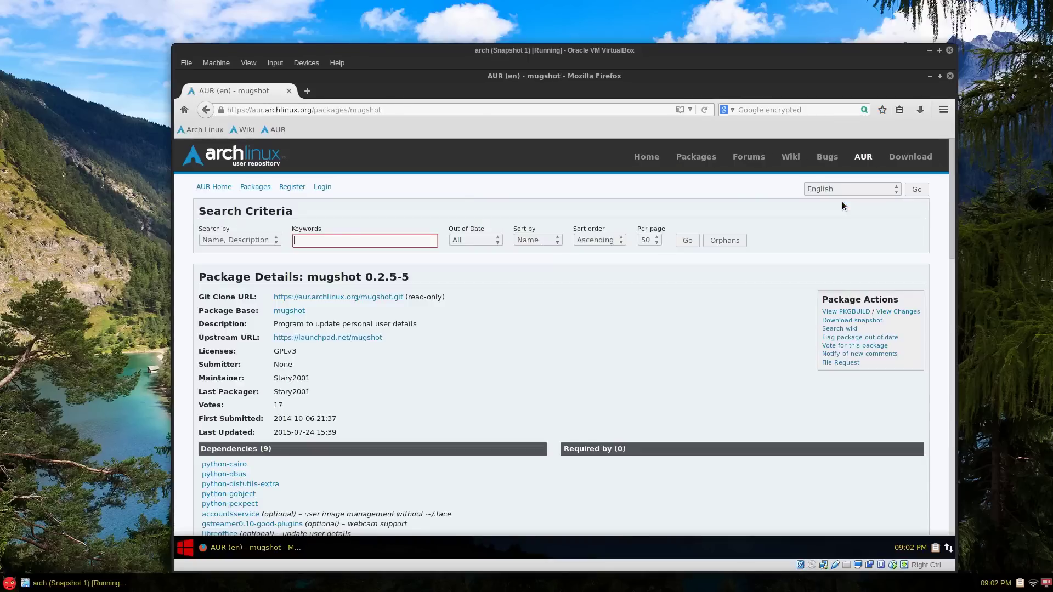
scroll(692, 269, down, 6)
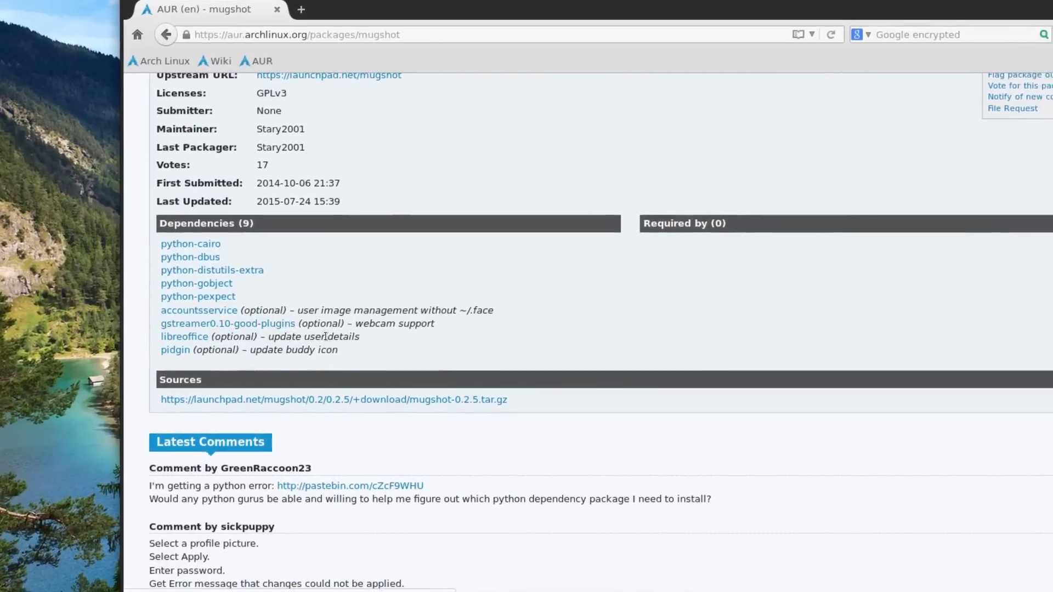
drag(295, 327, 173, 329)
key(ctrl+c)
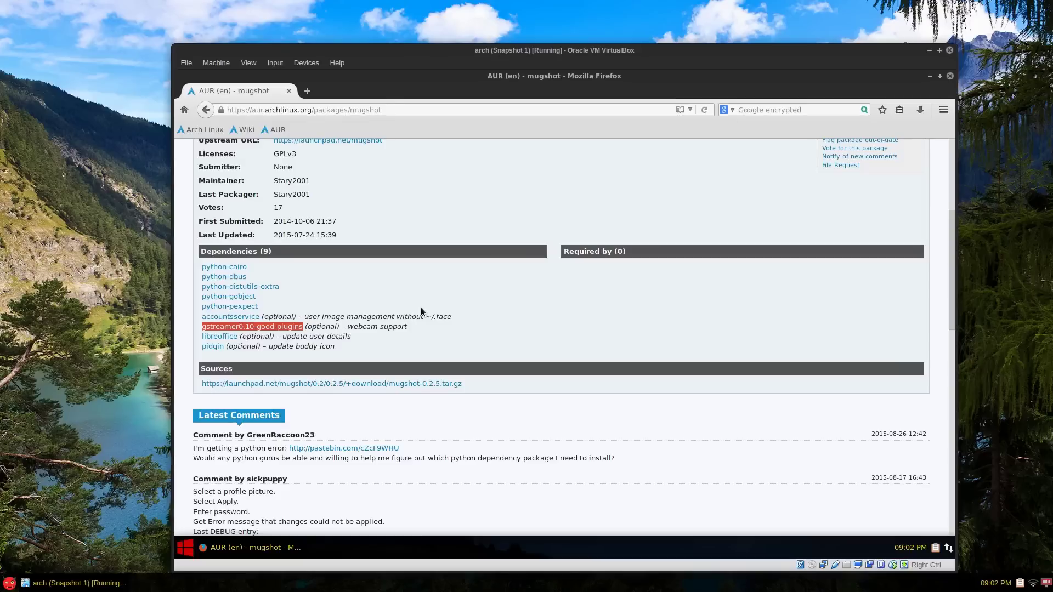
- In a new terminal, install gstreamer0.10-good-plugins with pac using the pasted name
click(267, 549)
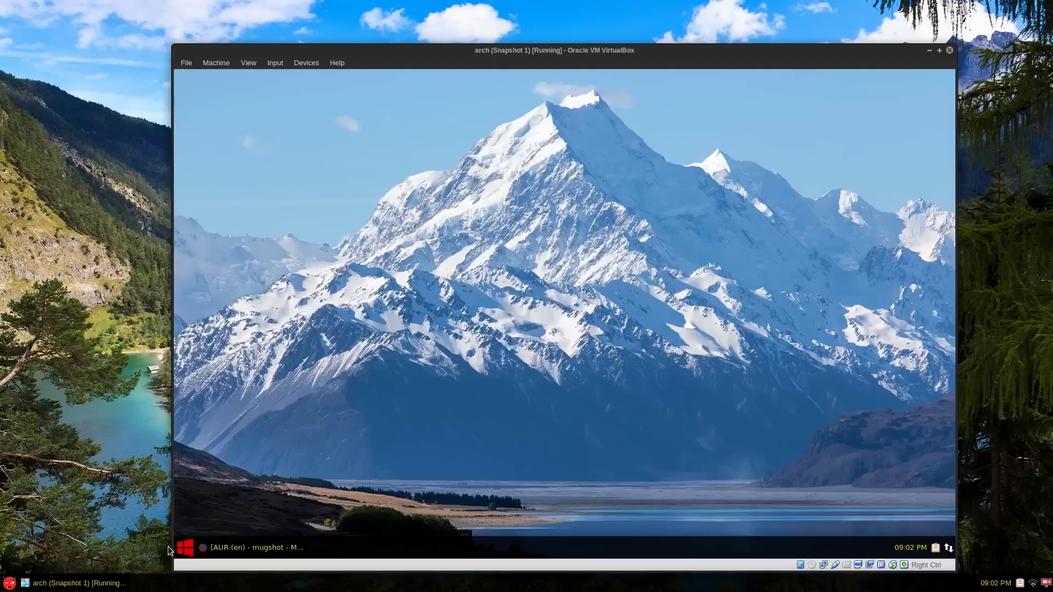
click(187, 553)
click(320, 303)
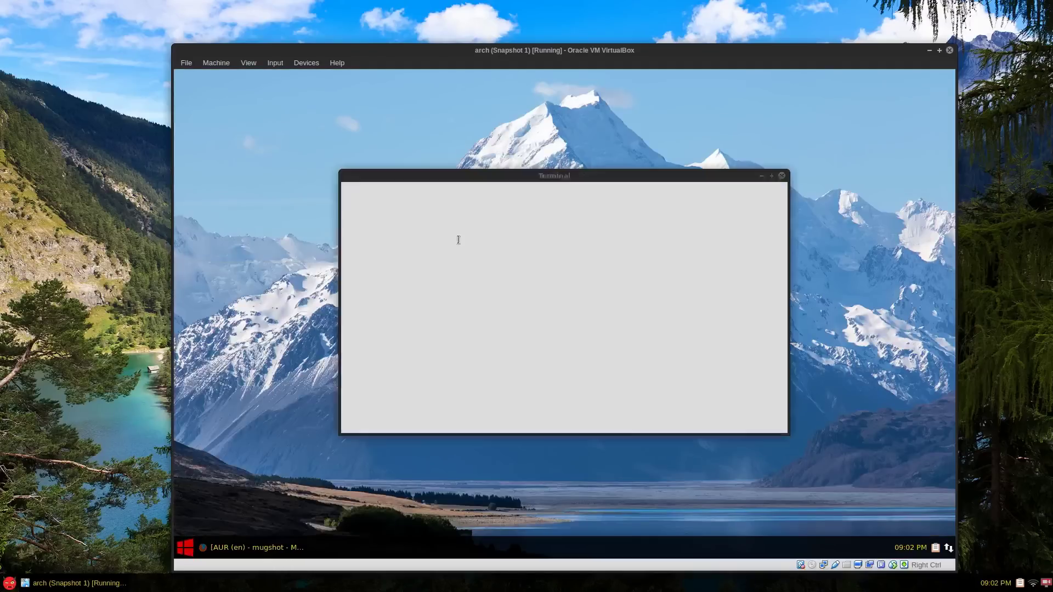
text(pa)
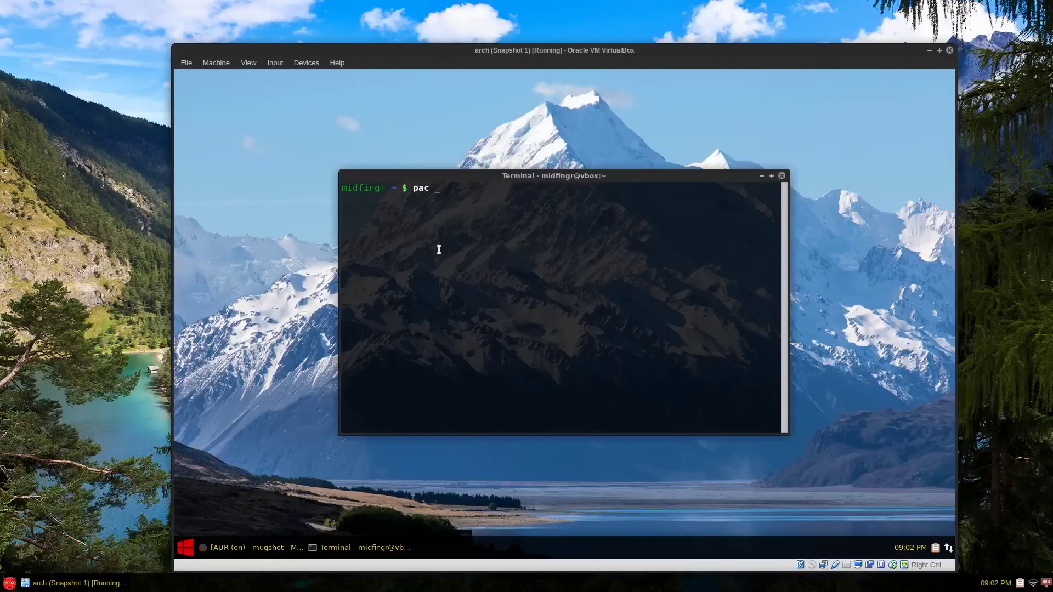
text(c)
key(ctrl+shift+v)
key(Return)
key(Return)
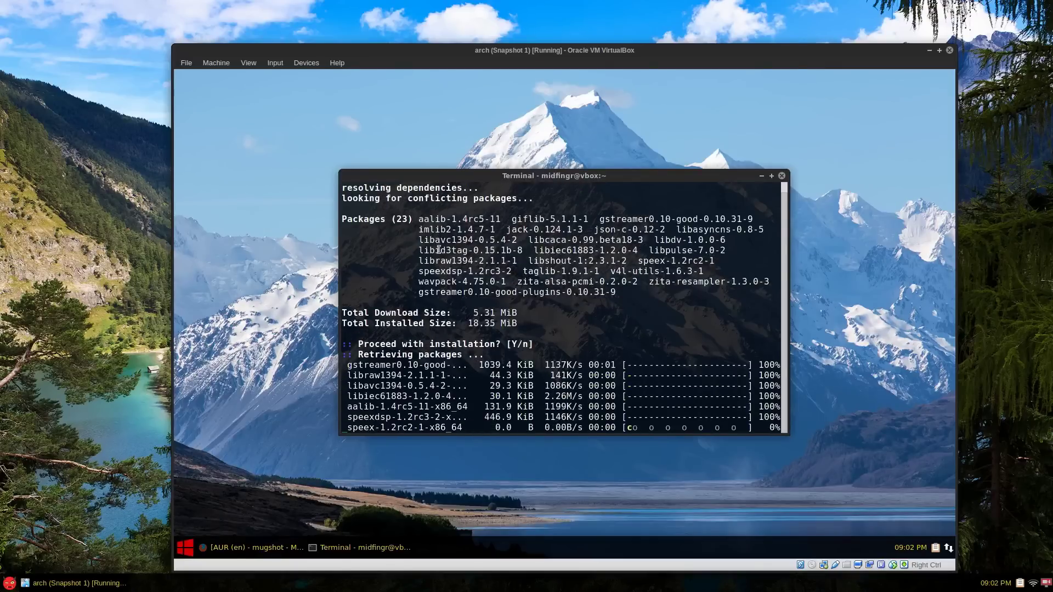
- Close Firefox and install mugshot via yaourt, declining PKGBUILD and mugshot.install edits
click(264, 548)
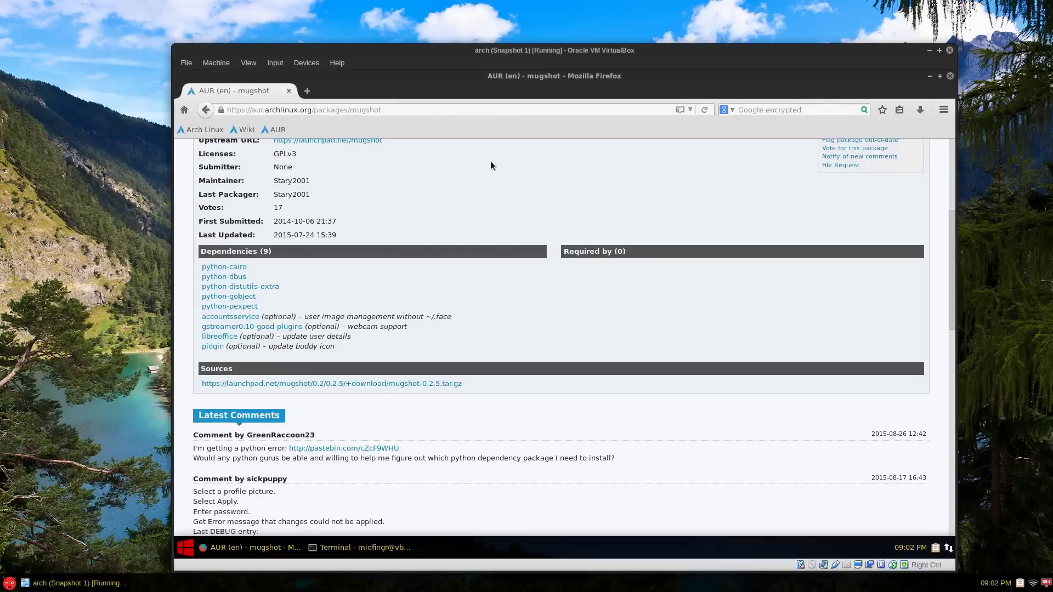
click(951, 77)
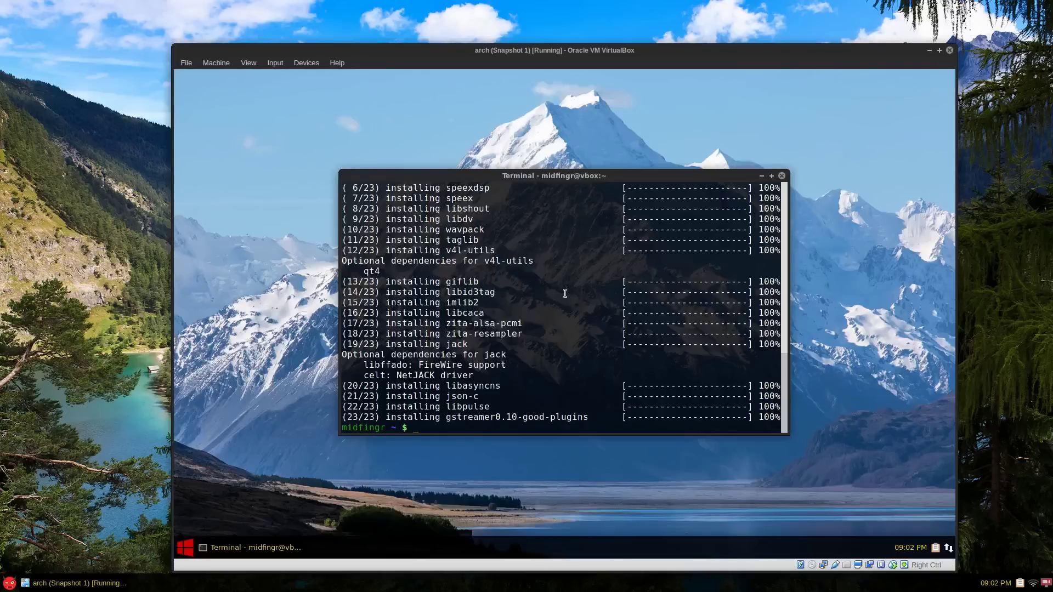
key(ctrl+l)
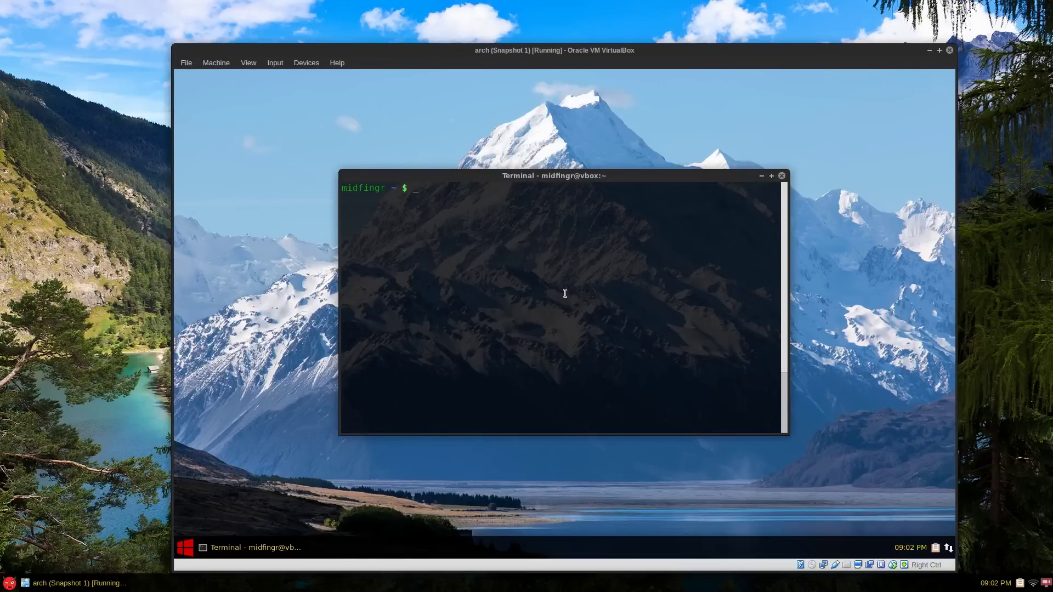
text(yaourt mugshot1)
key(Return)
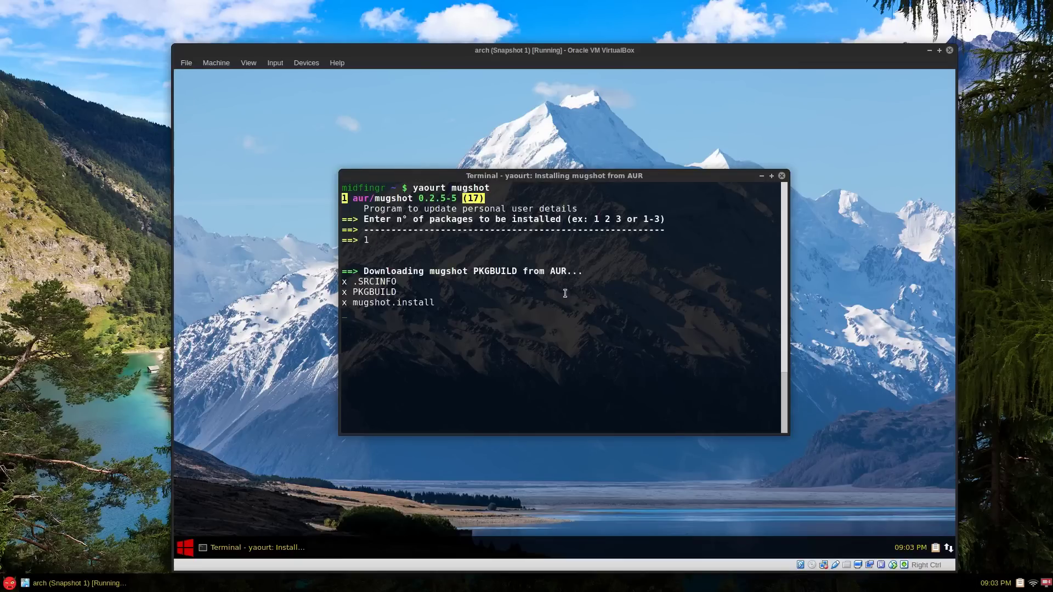
text(n)
key(Return)
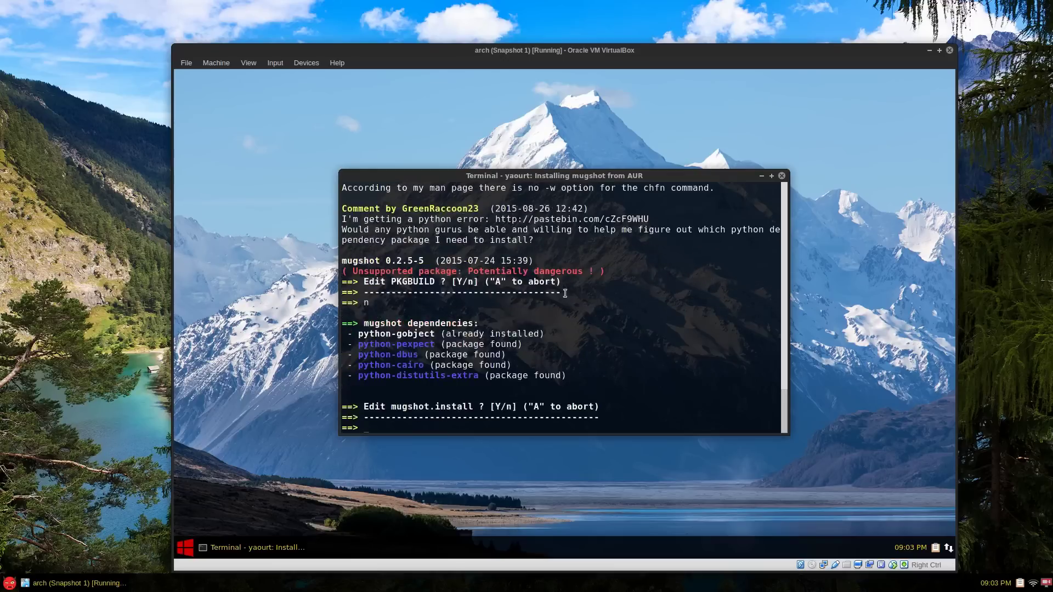
text(n)
key(Return)
key(Return)
key(Return)
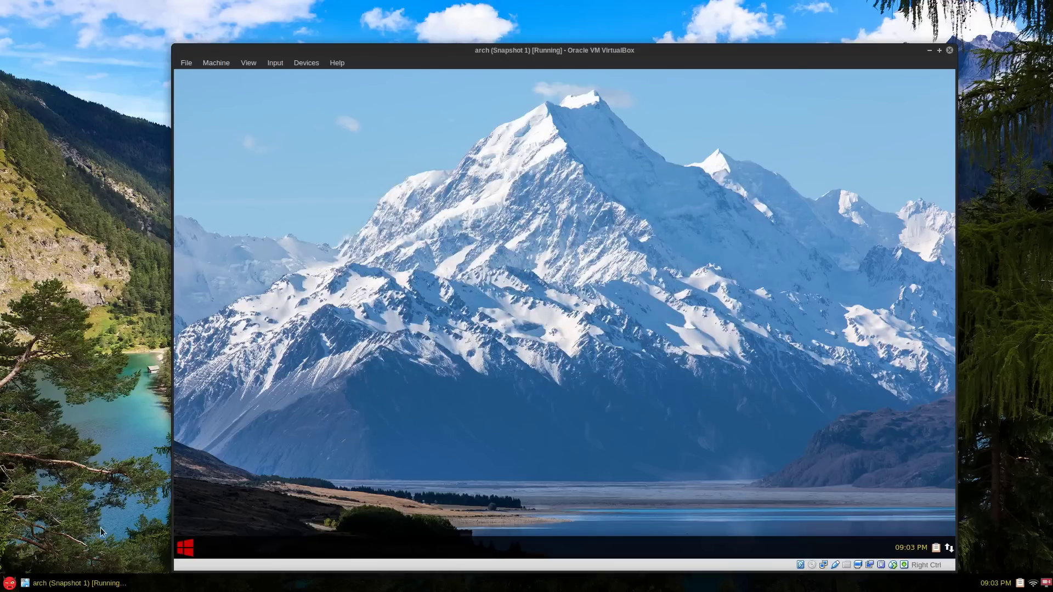
- Search 'ab' to launch About Me and apply the toucan profile picture
click(181, 553)
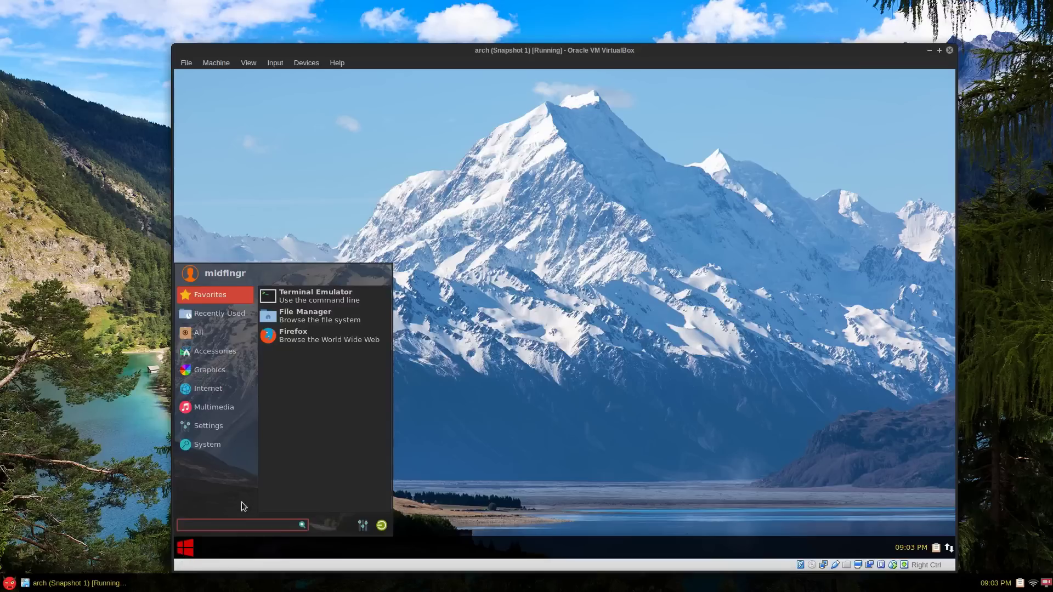
text(ab)
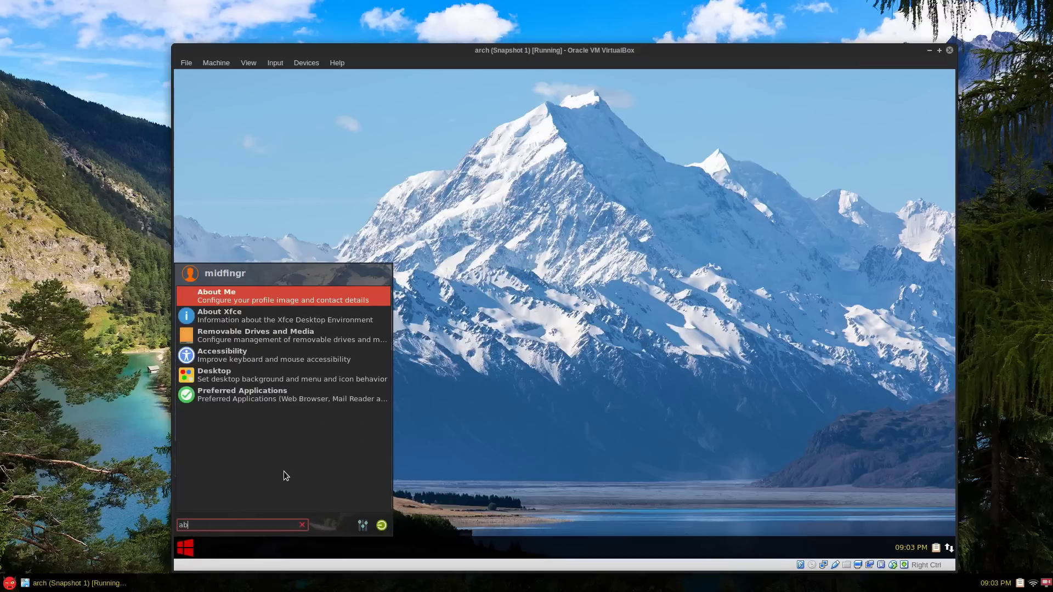
click(261, 289)
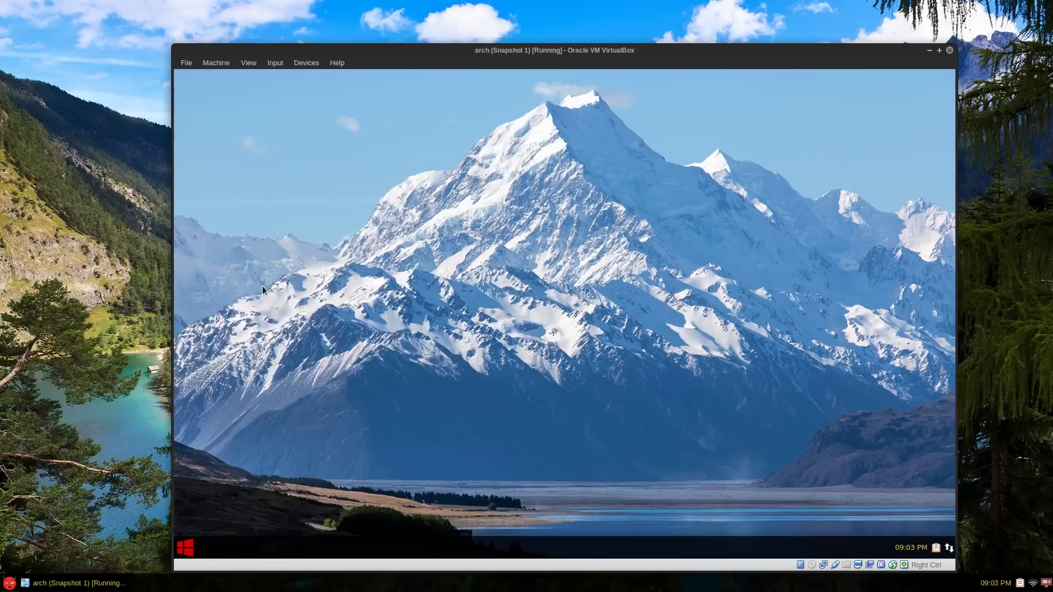
click(186, 547)
click(522, 347)
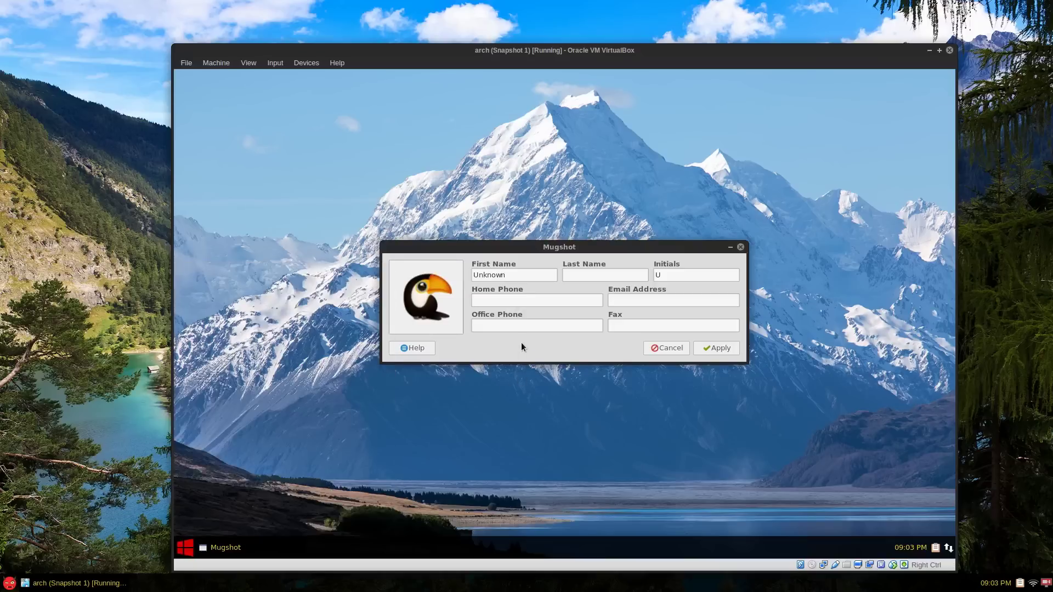
click(736, 346)
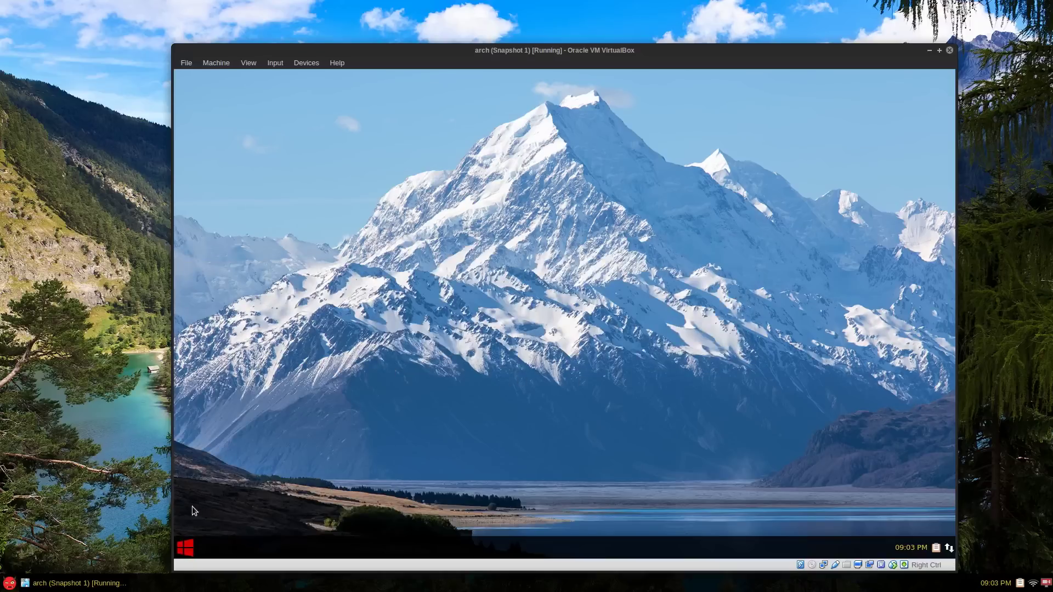
- Open Account Information from the menu avatar to confirm the toucan picture
click(183, 545)
click(194, 274)
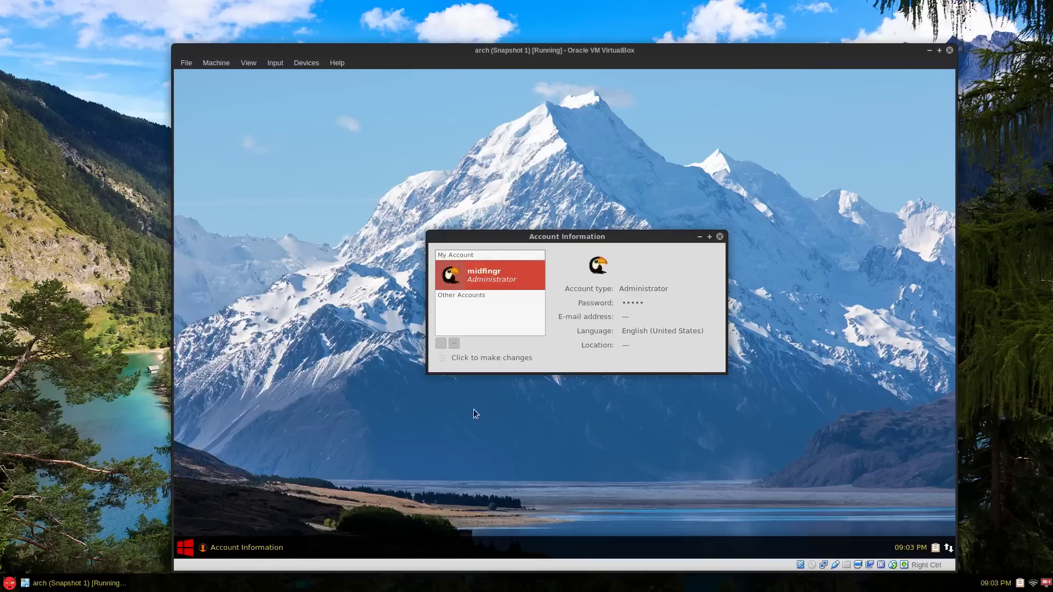
click(189, 549)
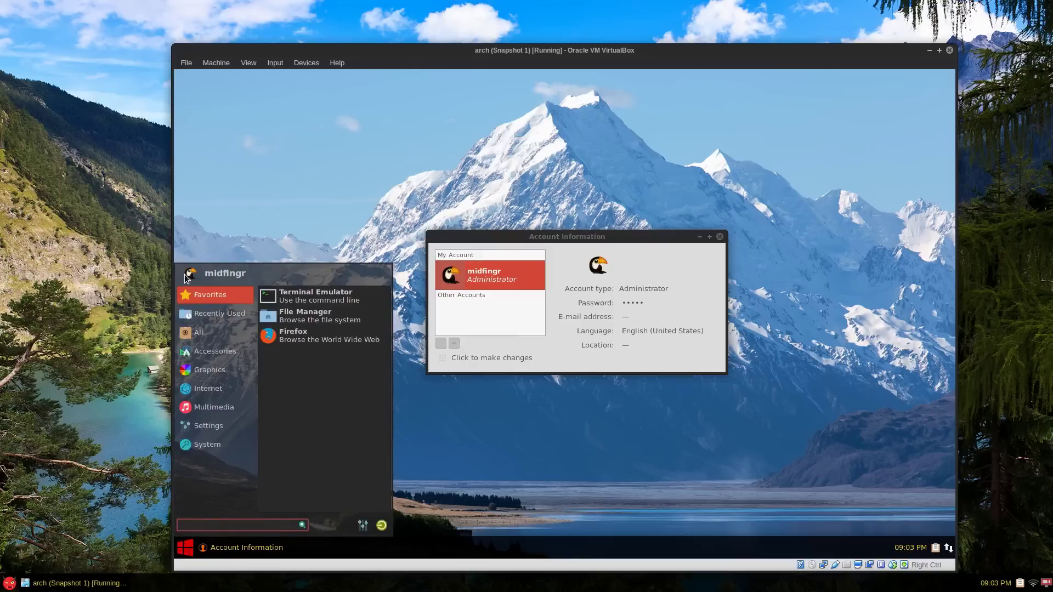
click(716, 237)
- Close the account details and restart the virtual machine from the Whisker Menu
click(720, 236)
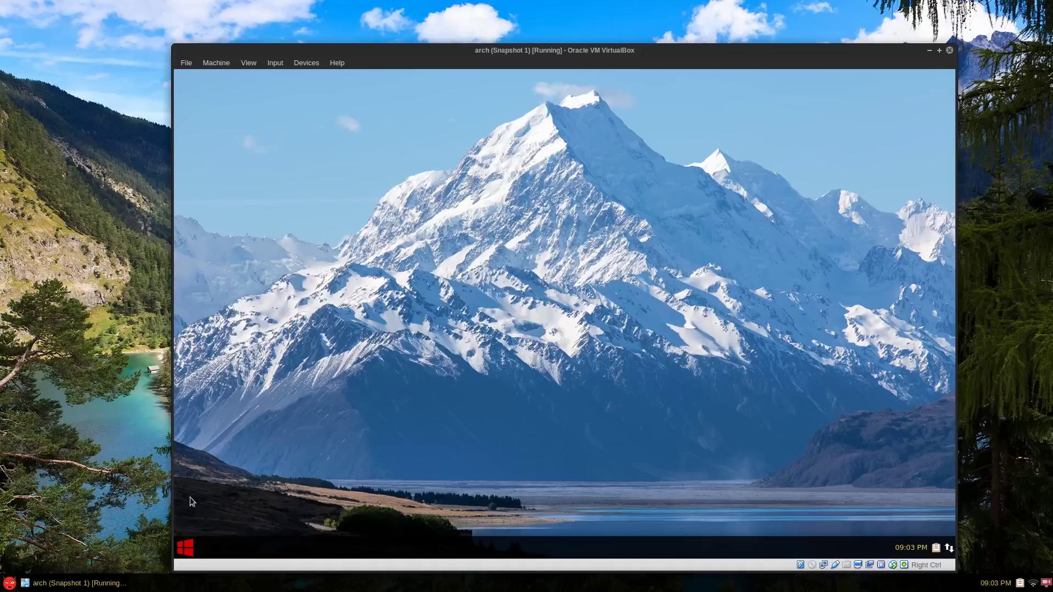
click(187, 546)
click(381, 525)
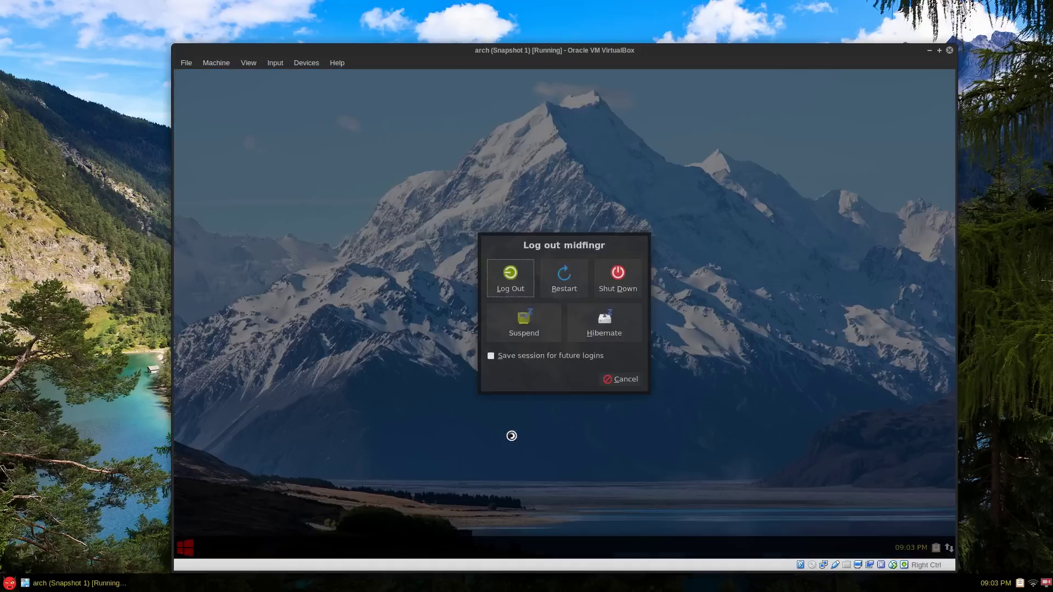
click(562, 275)
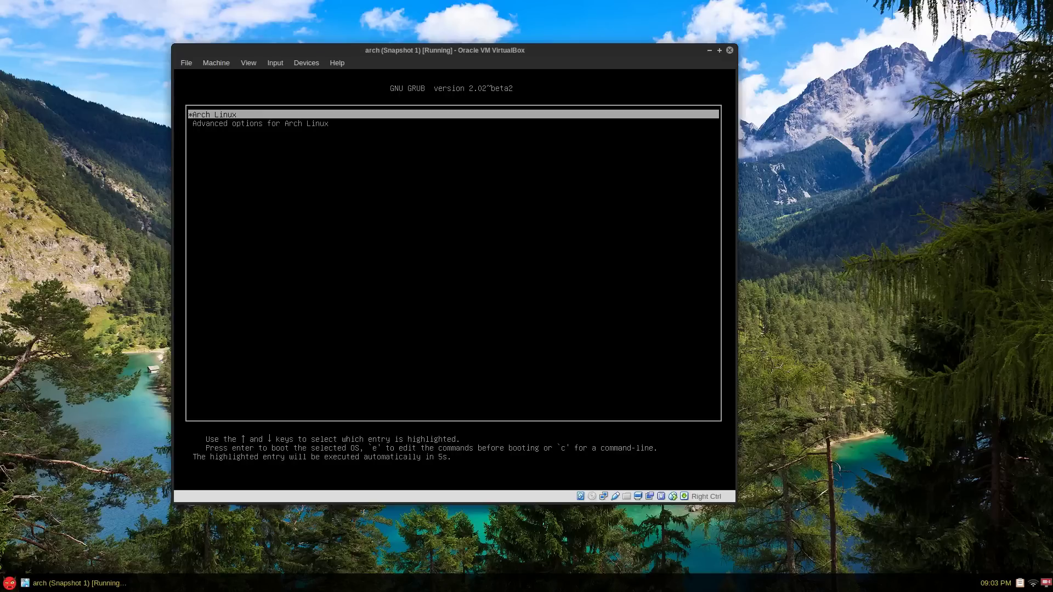
- Boot Arch Linux from GRUB and log in with the account password at LightDM
key(Return)
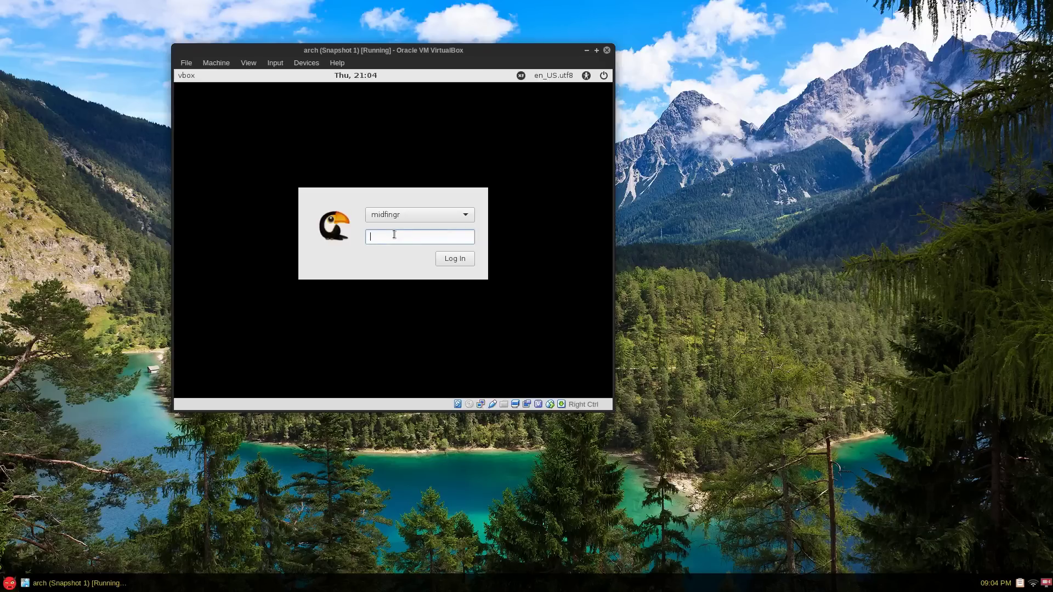
text(********)
key(Return)
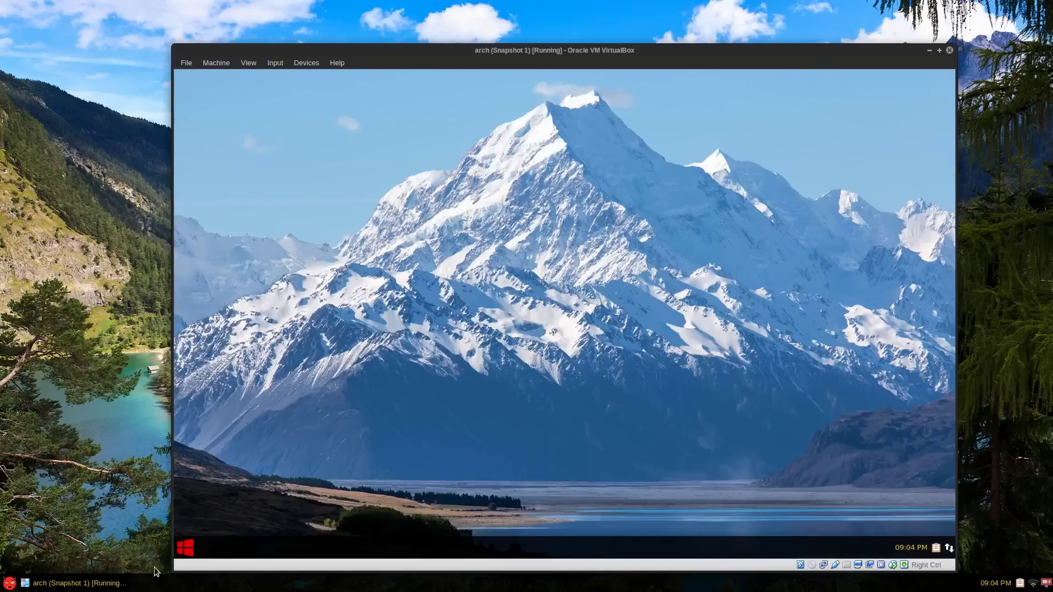
click(185, 547)
text(ab)
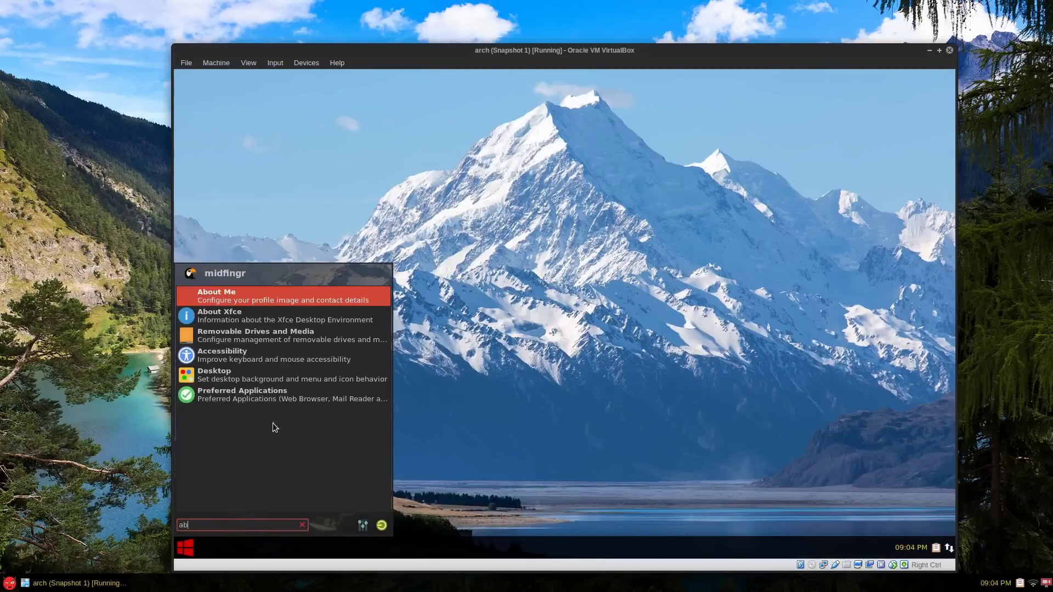
click(200, 297)
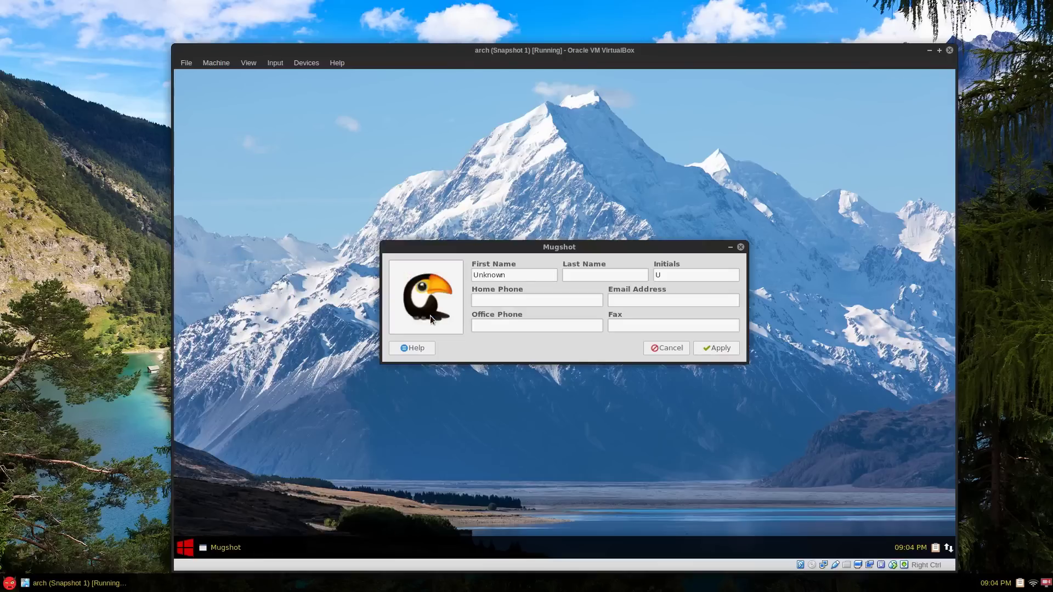
click(670, 348)
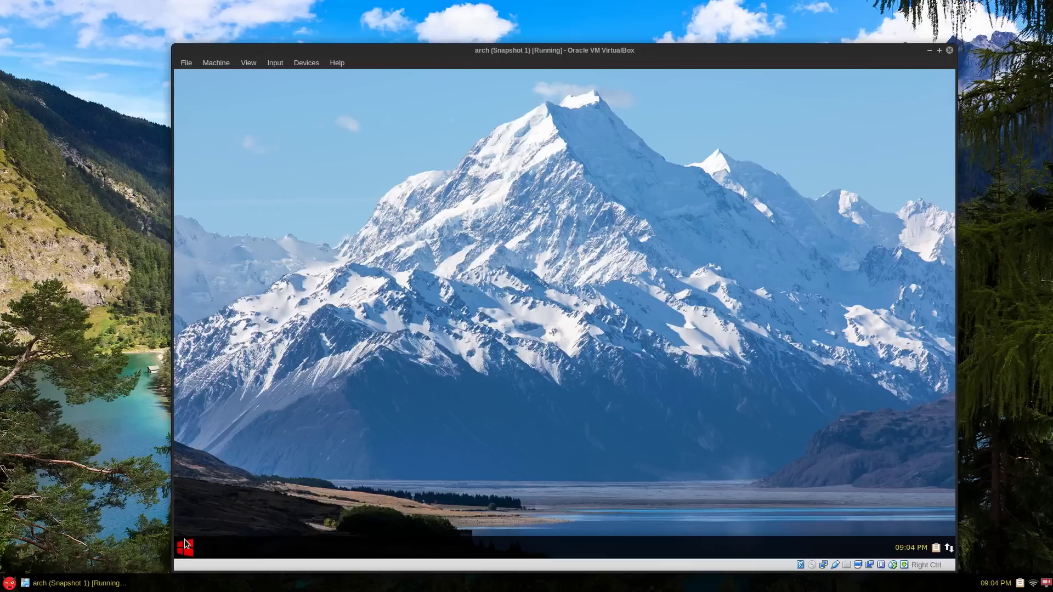
click(184, 545)
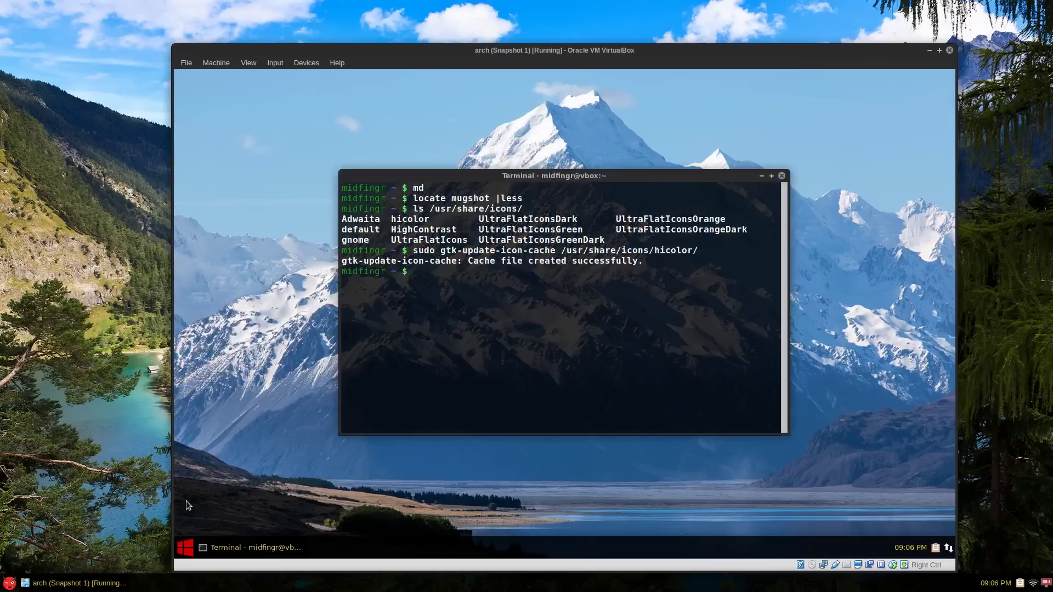
- Search Whisker Menu for 'ab' to check the About Me icon
click(183, 547)
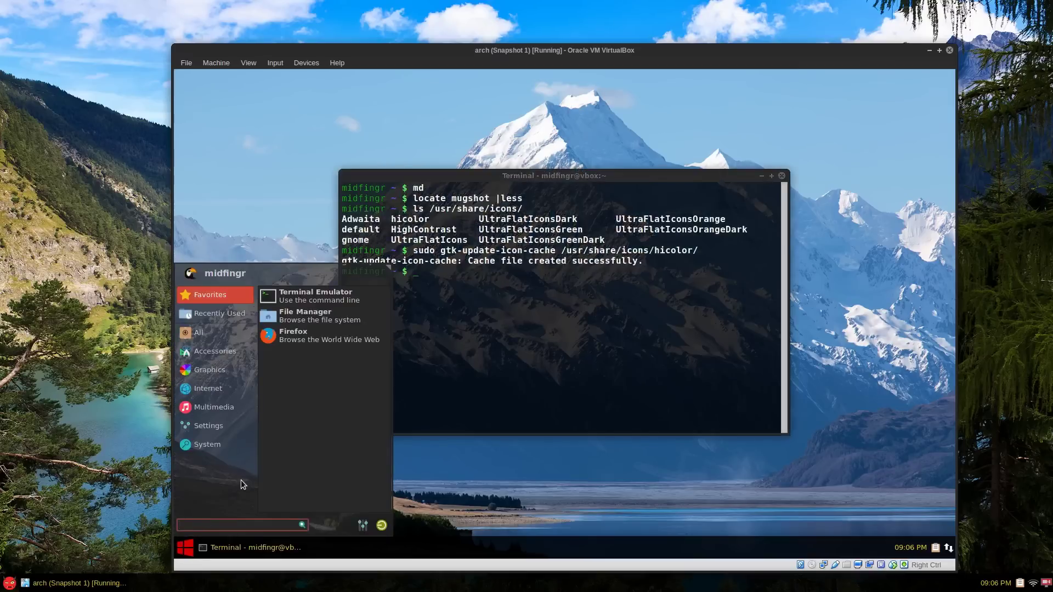
text(ab)
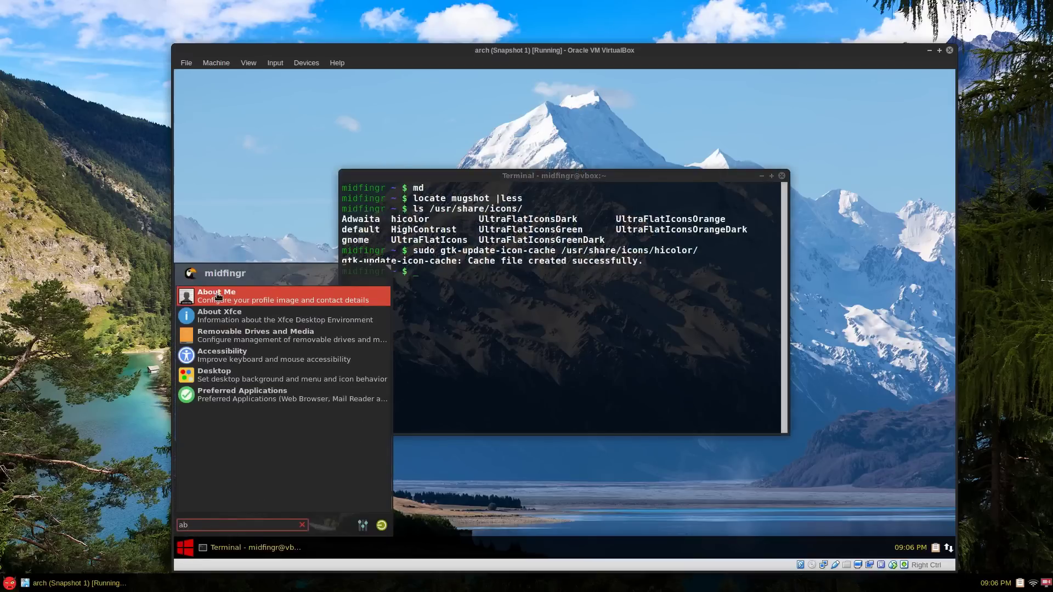
click(511, 291)
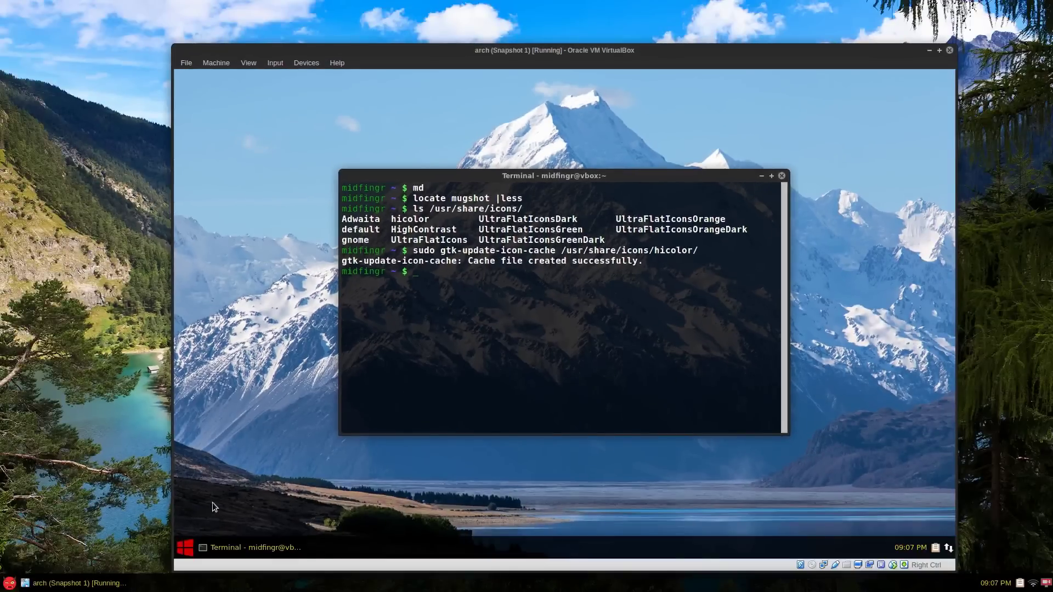
- Search Whisker Menu for 'se' to recheck the icons, then exit the terminal with Ctrl+D
click(185, 548)
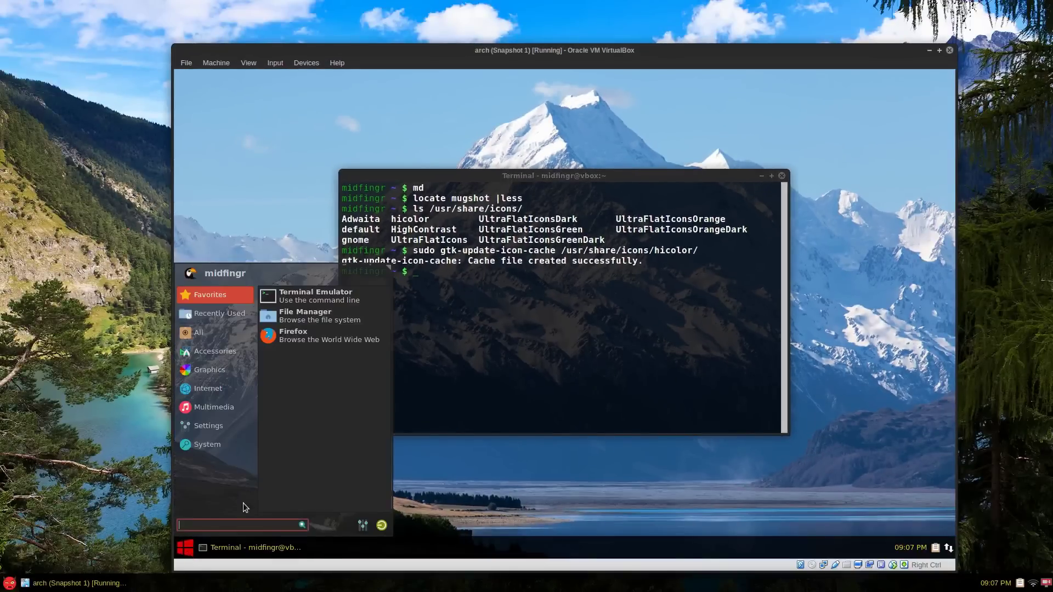
text(se)
click(541, 292)
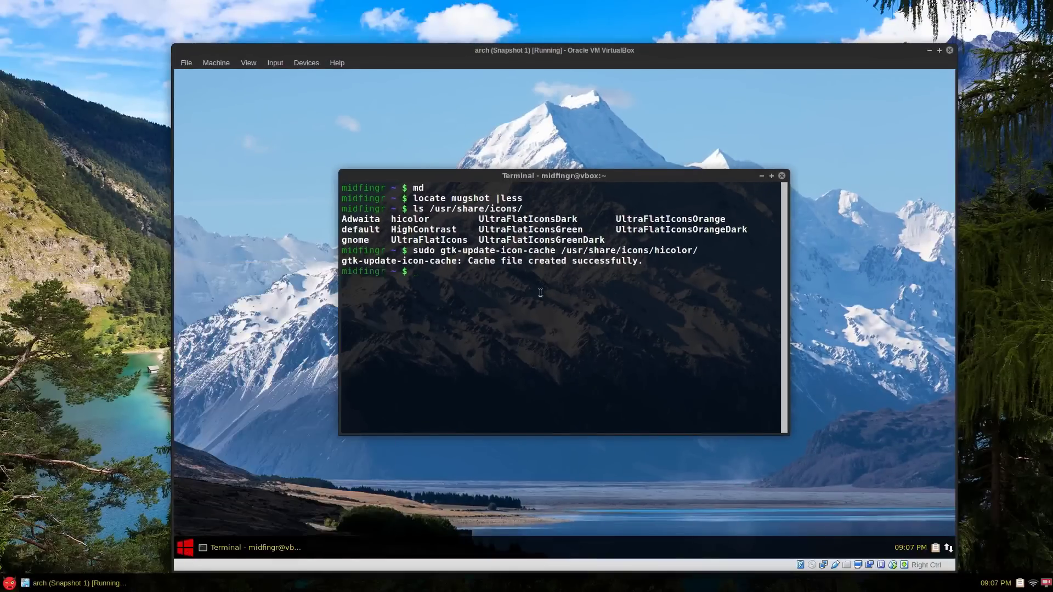
key(ctrl+d)
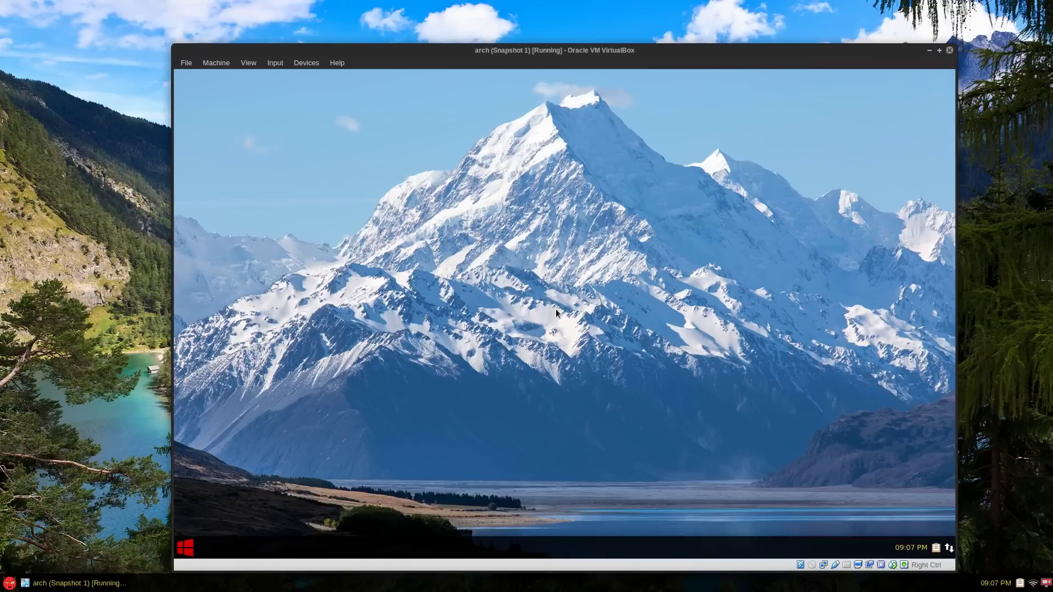
right_click(545, 310)
click(536, 350)
click(185, 548)
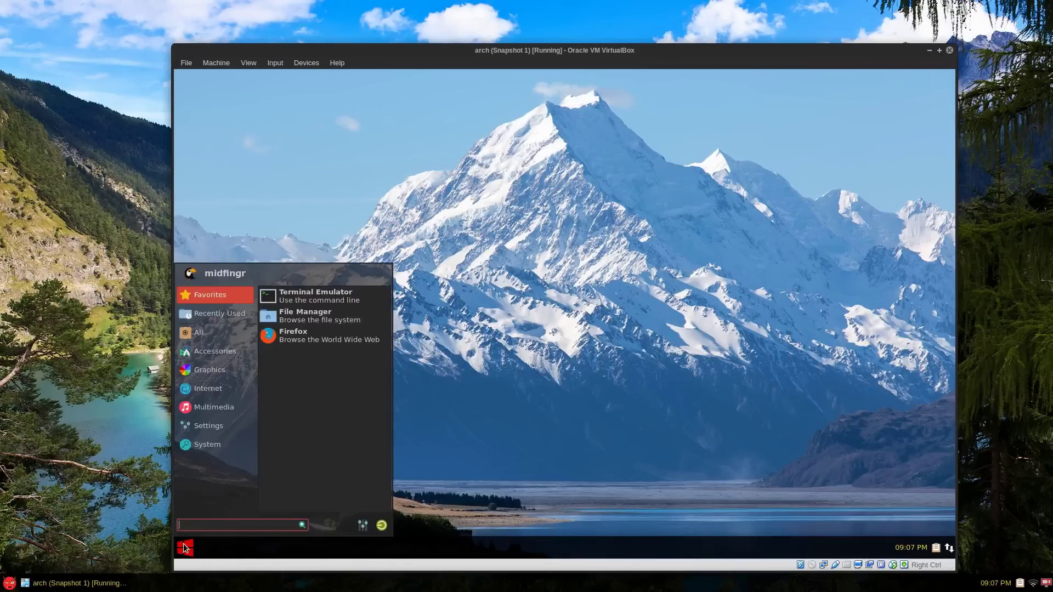
click(176, 279)
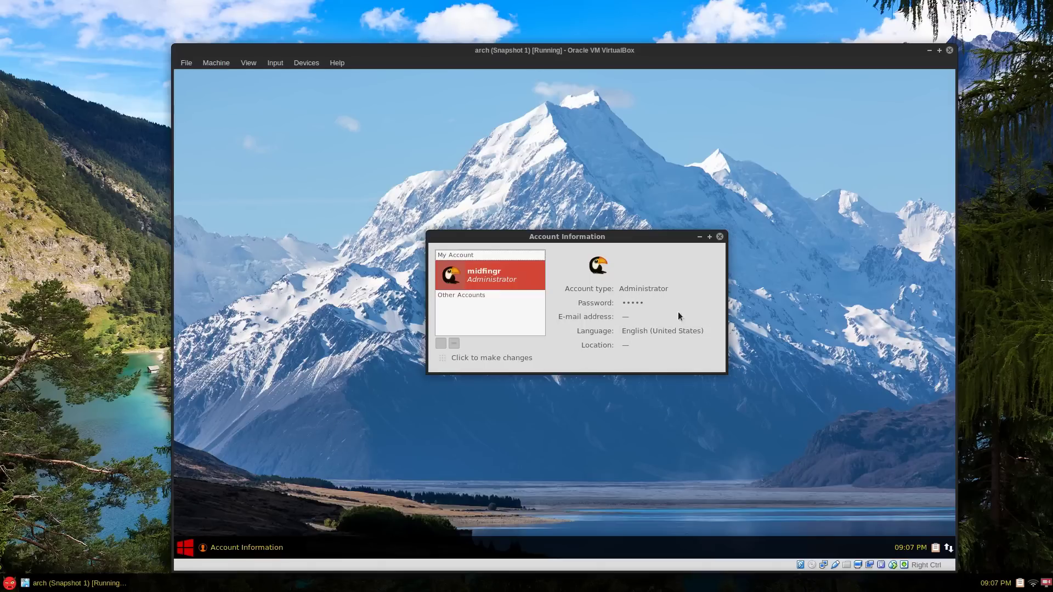
click(719, 237)
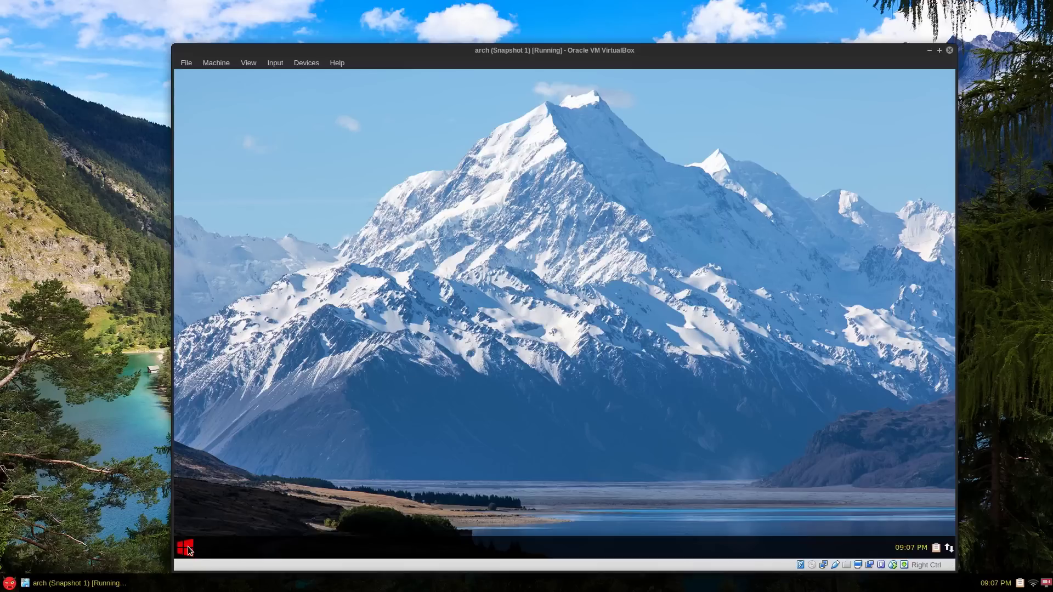
click(184, 547)
text(a)
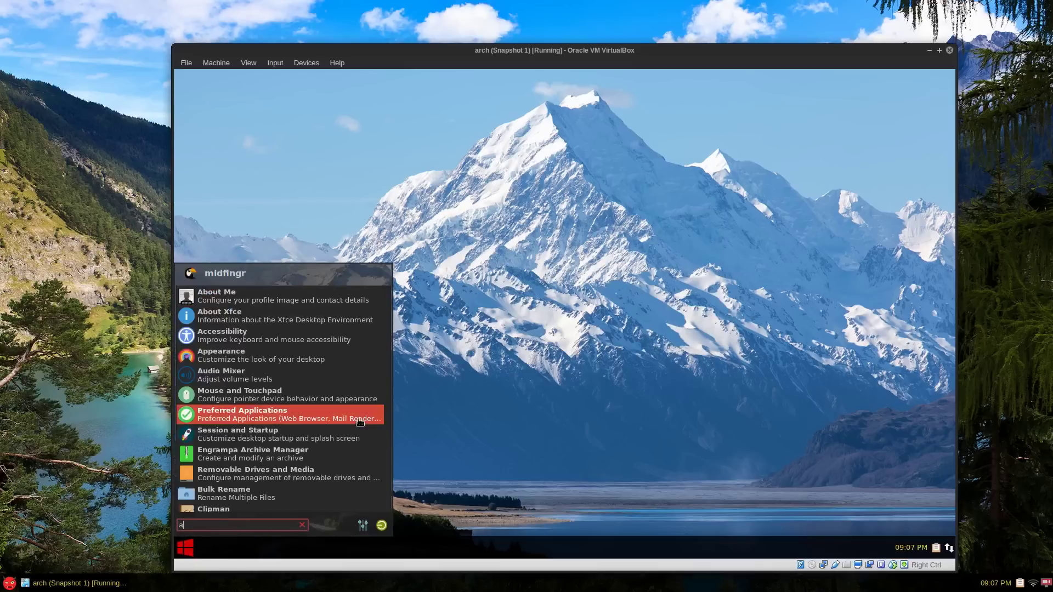
click(280, 295)
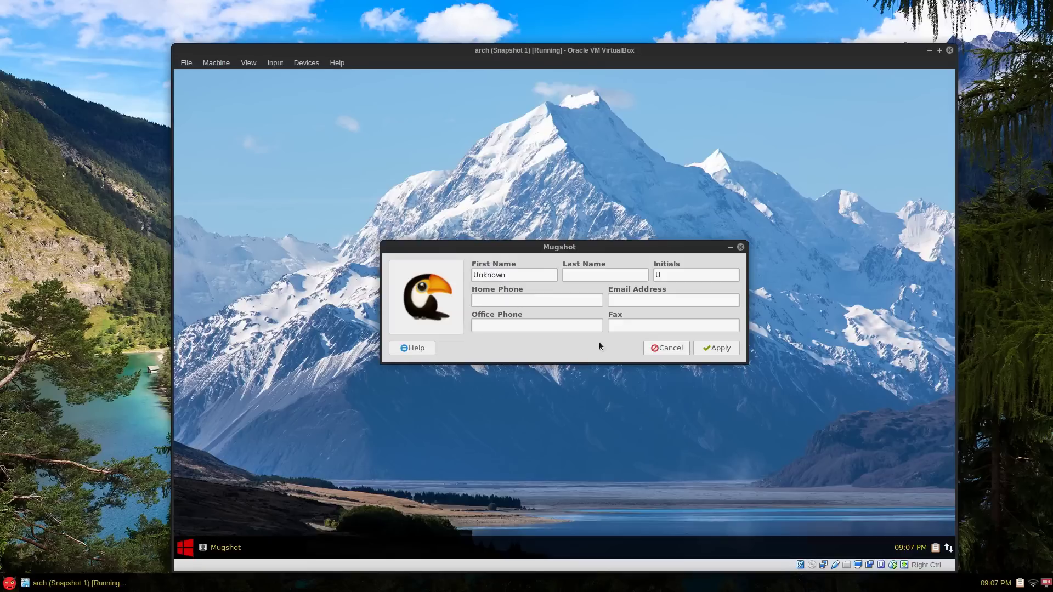
click(669, 347)
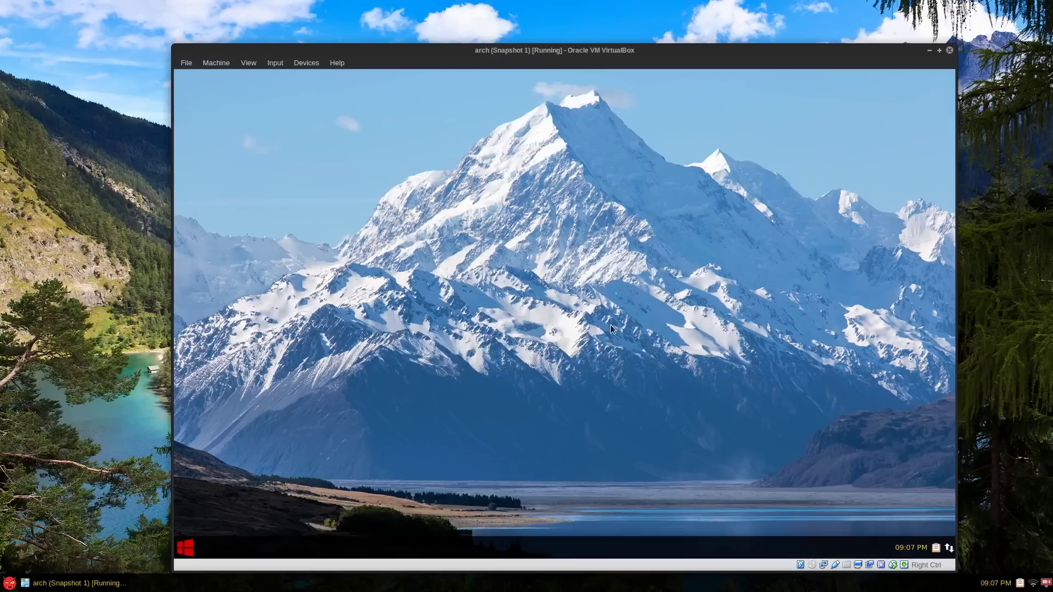